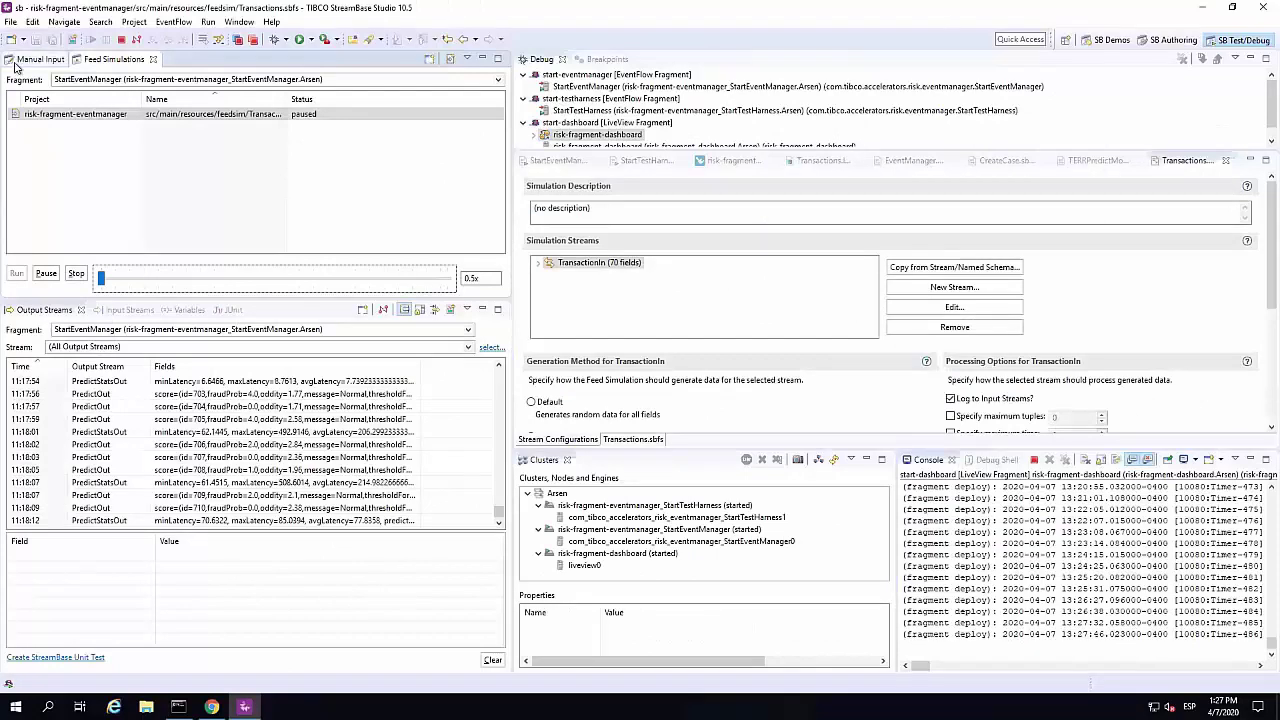
left_click(1168, 40)
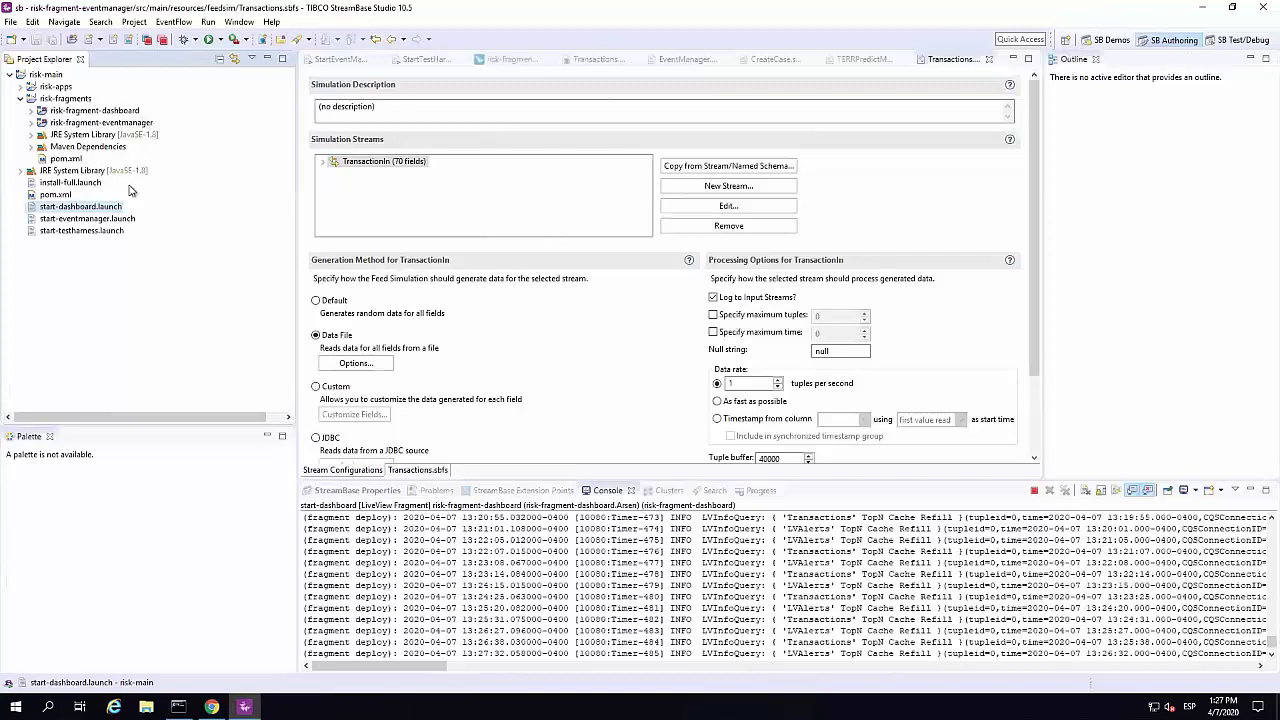
left_click(1243, 40)
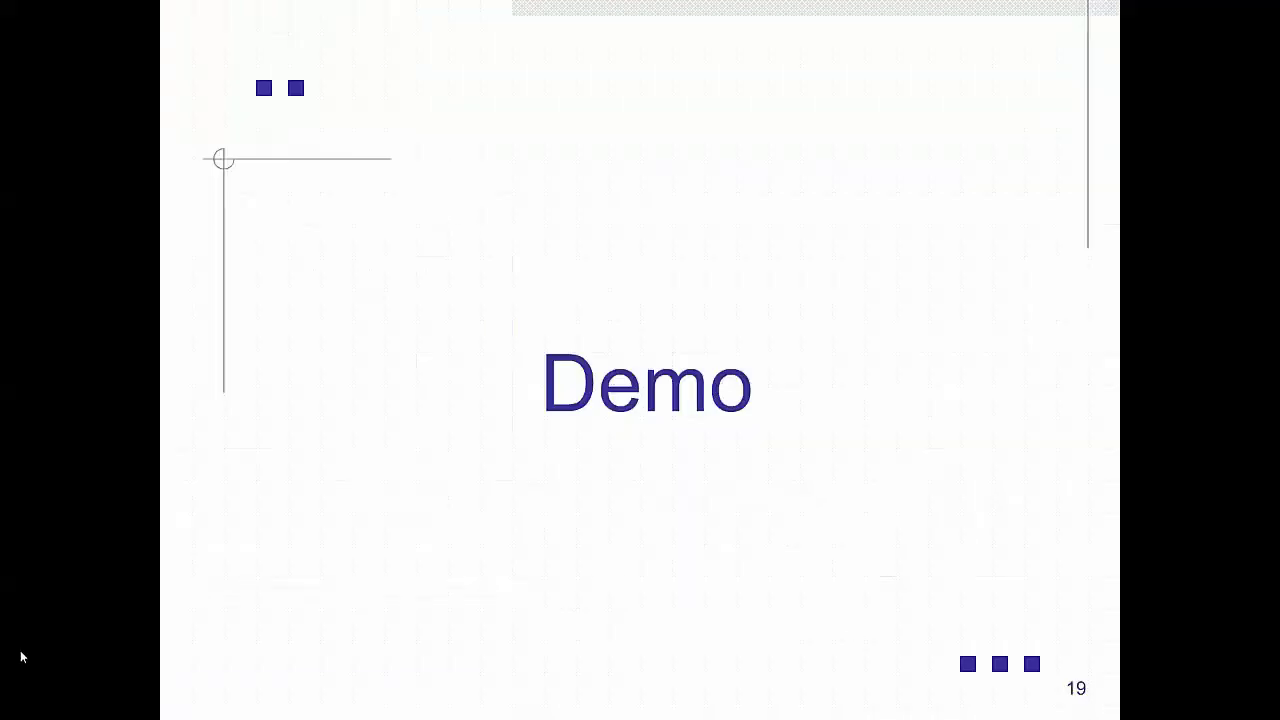
left_click(451, 434)
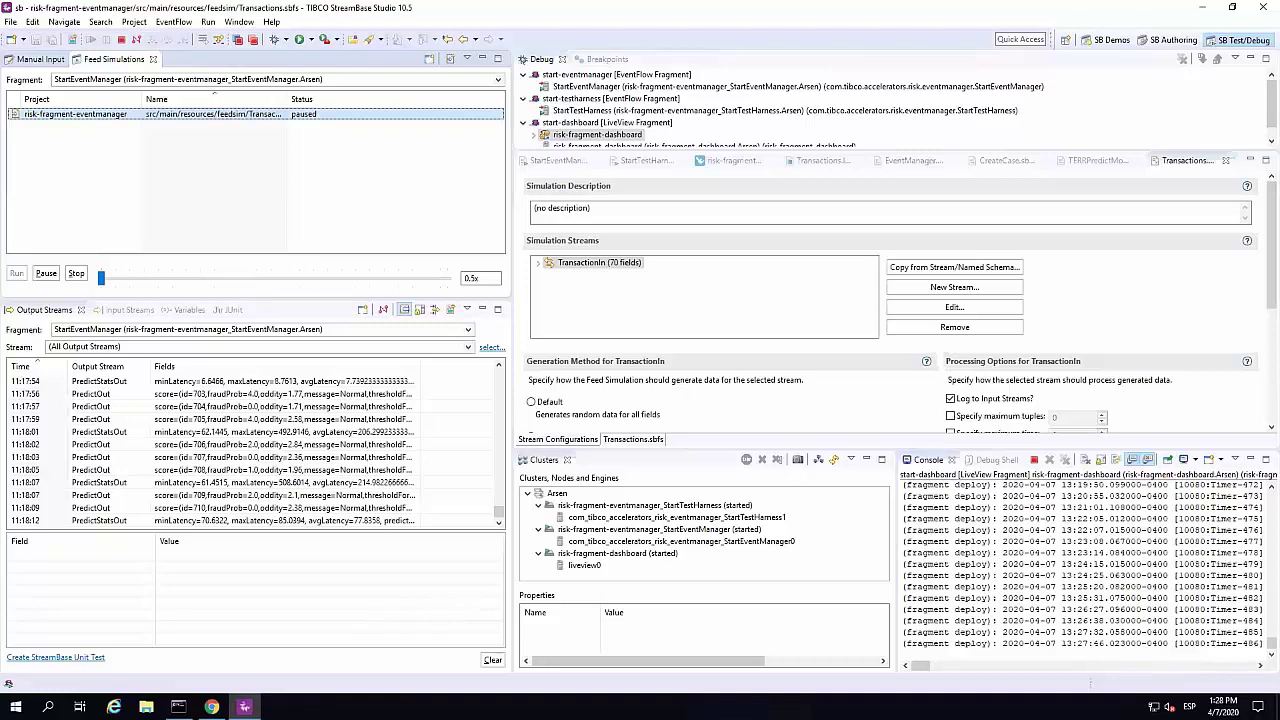
key("alt+Tab")
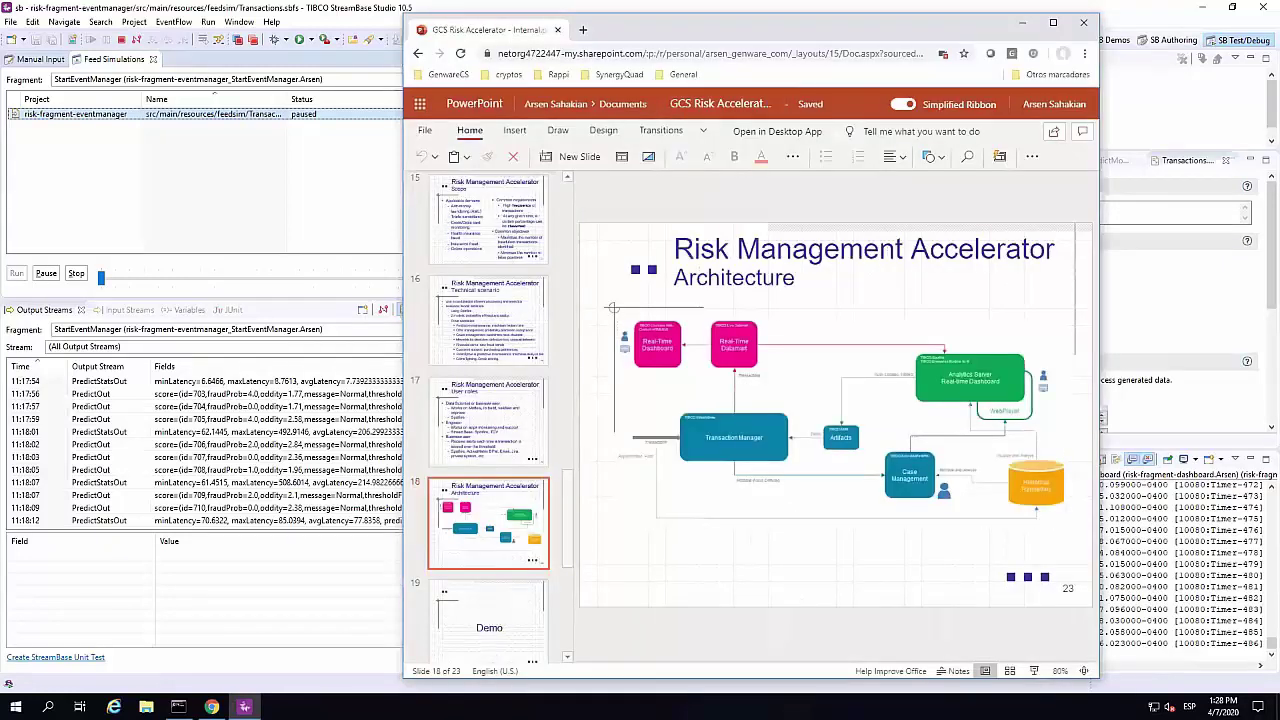
key("alt+Tab")
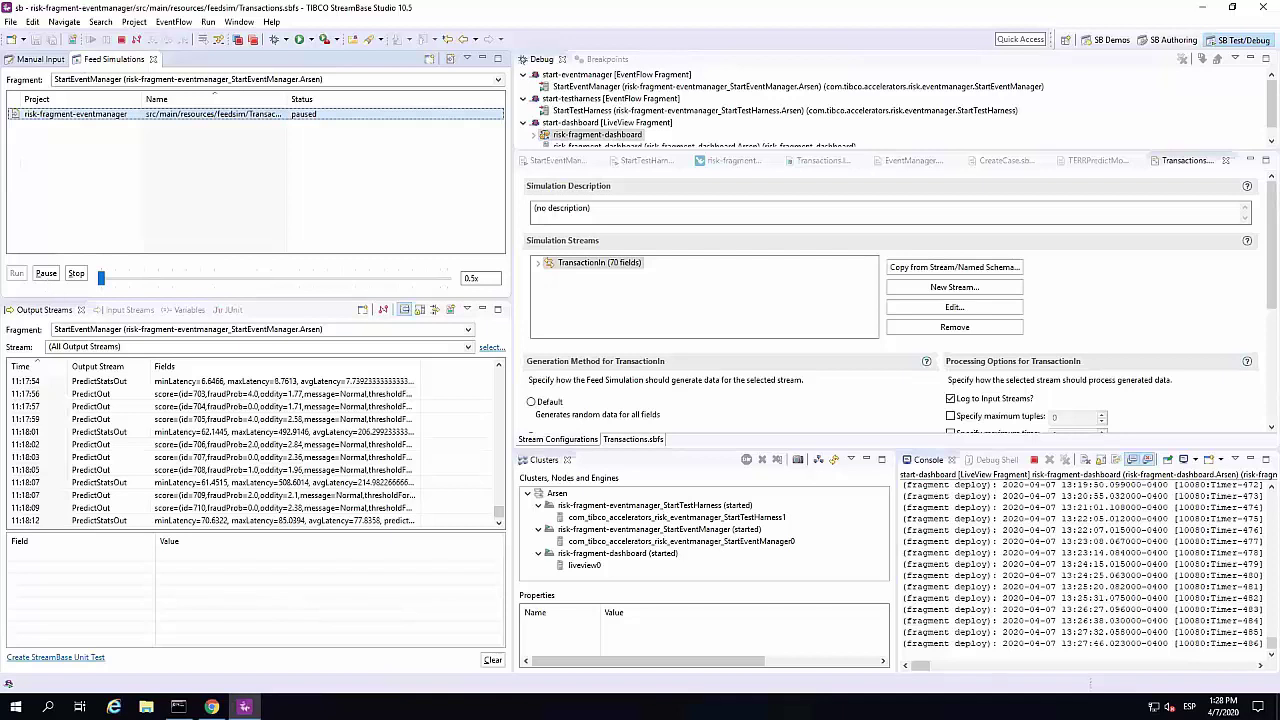
key("alt+Tab")
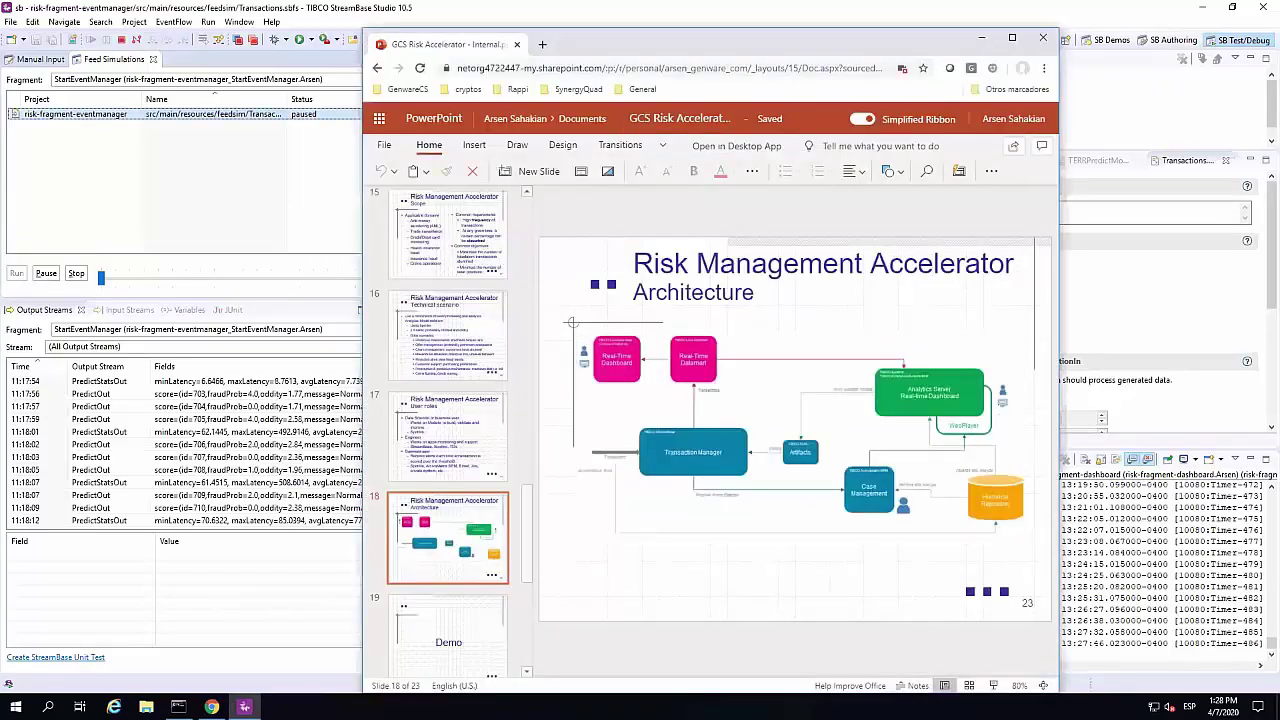
key("alt+Tab")
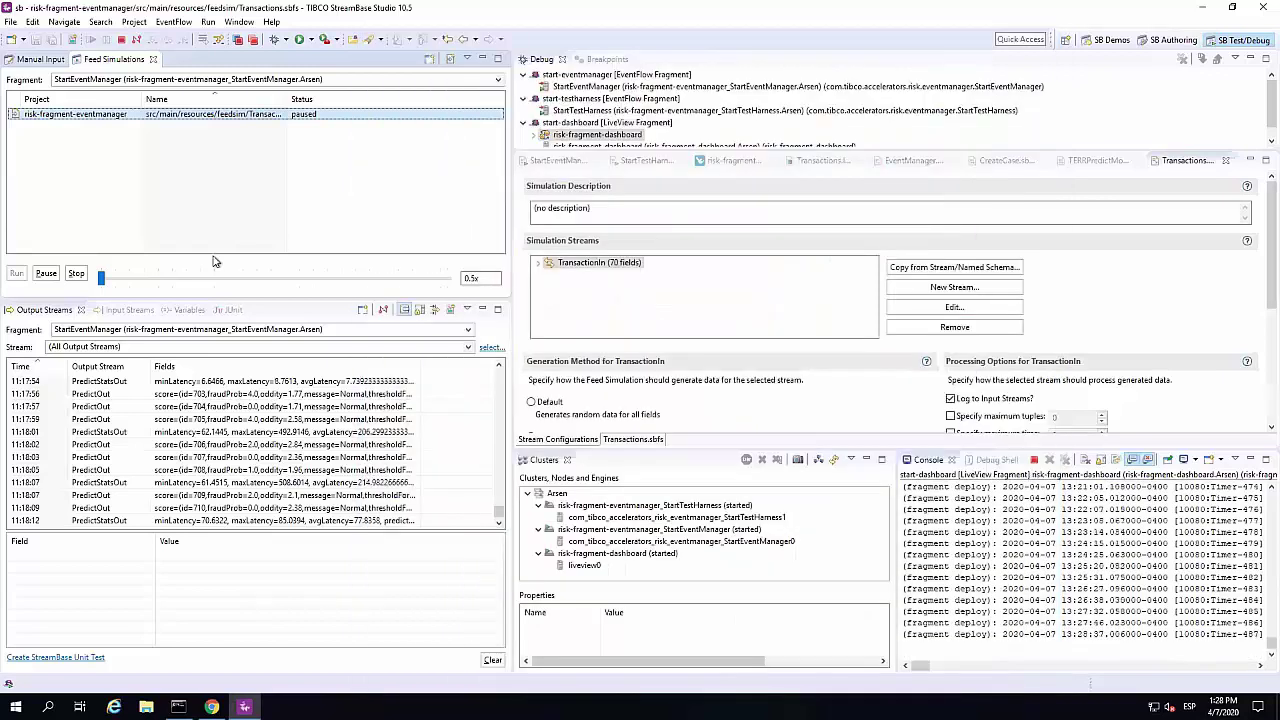
left_click(46, 274)
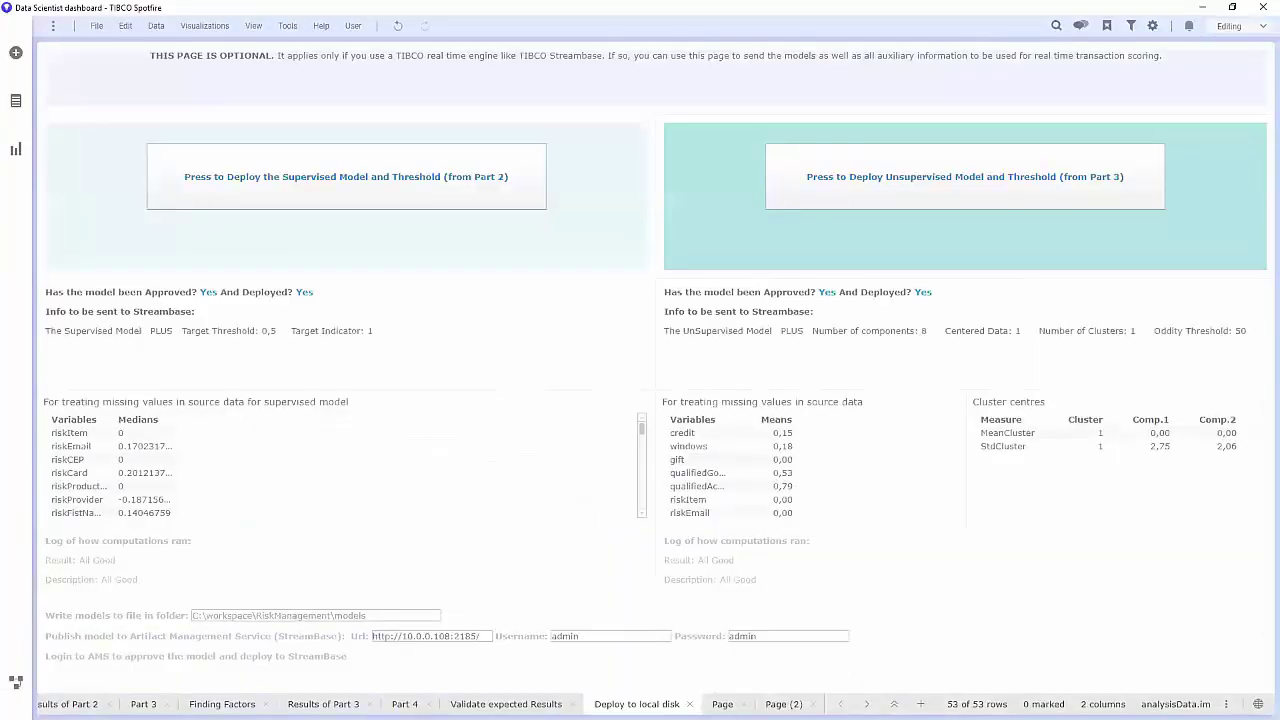
In the Spotfire Data Scientist dashboard, open Initial Exploration and view the categorical distributions of storeLocation, routing and payment
left_click(840, 704)
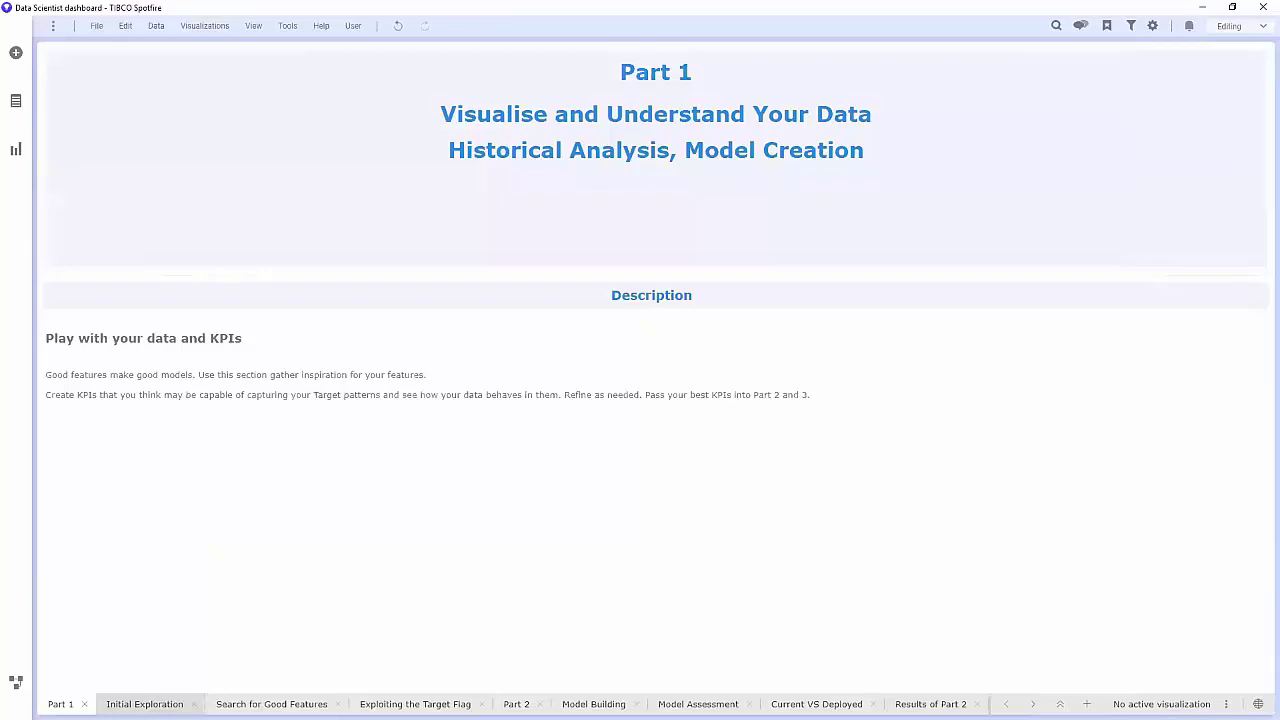
left_click(144, 704)
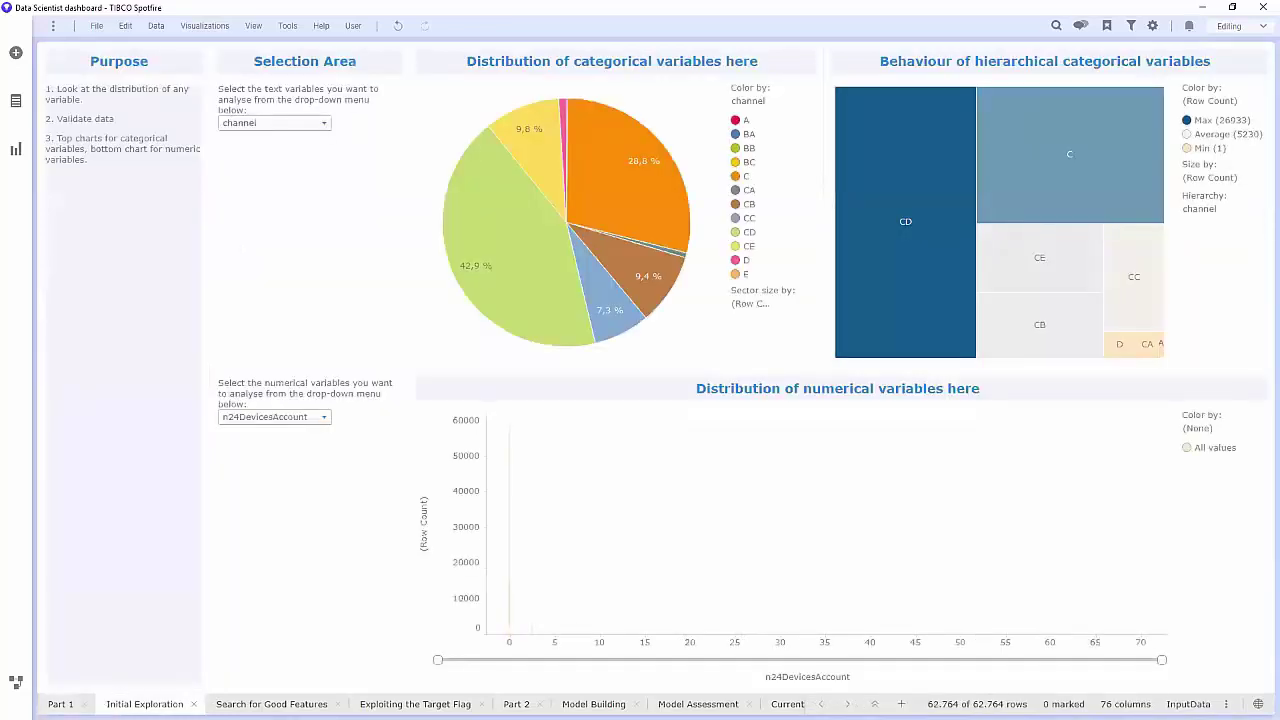
left_click(288, 123)
left_click(273, 206)
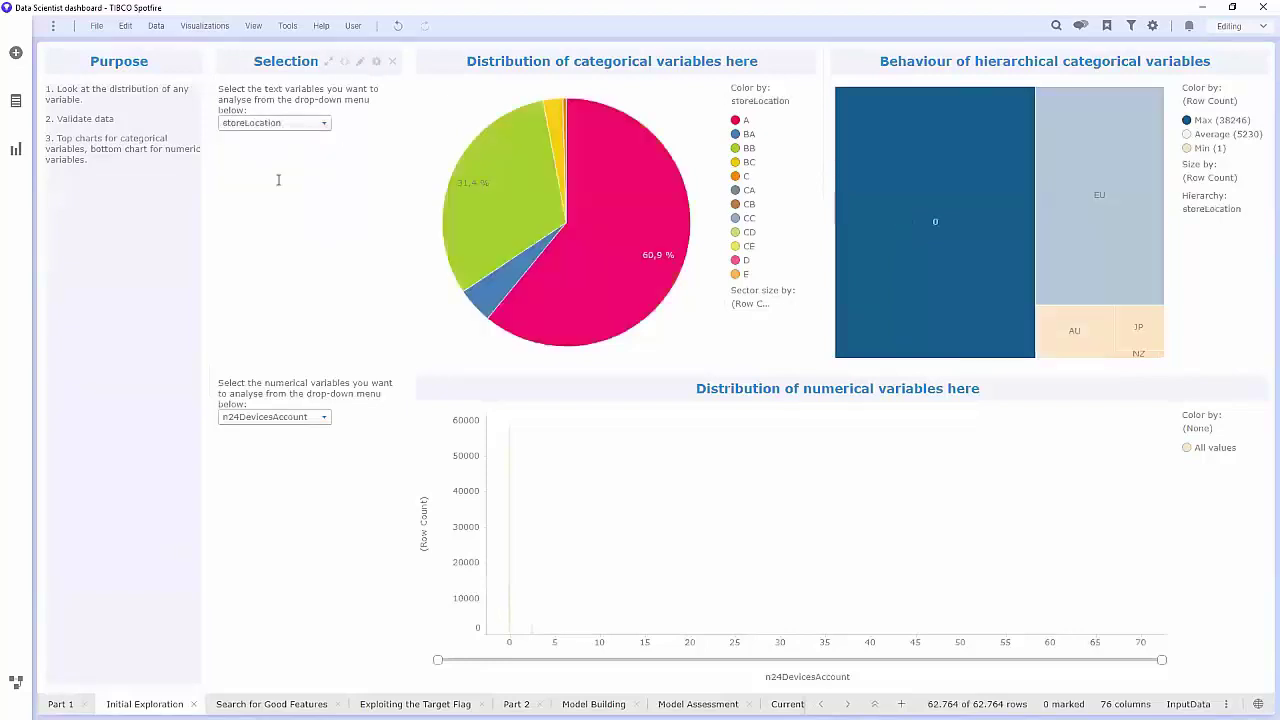
left_click(292, 126)
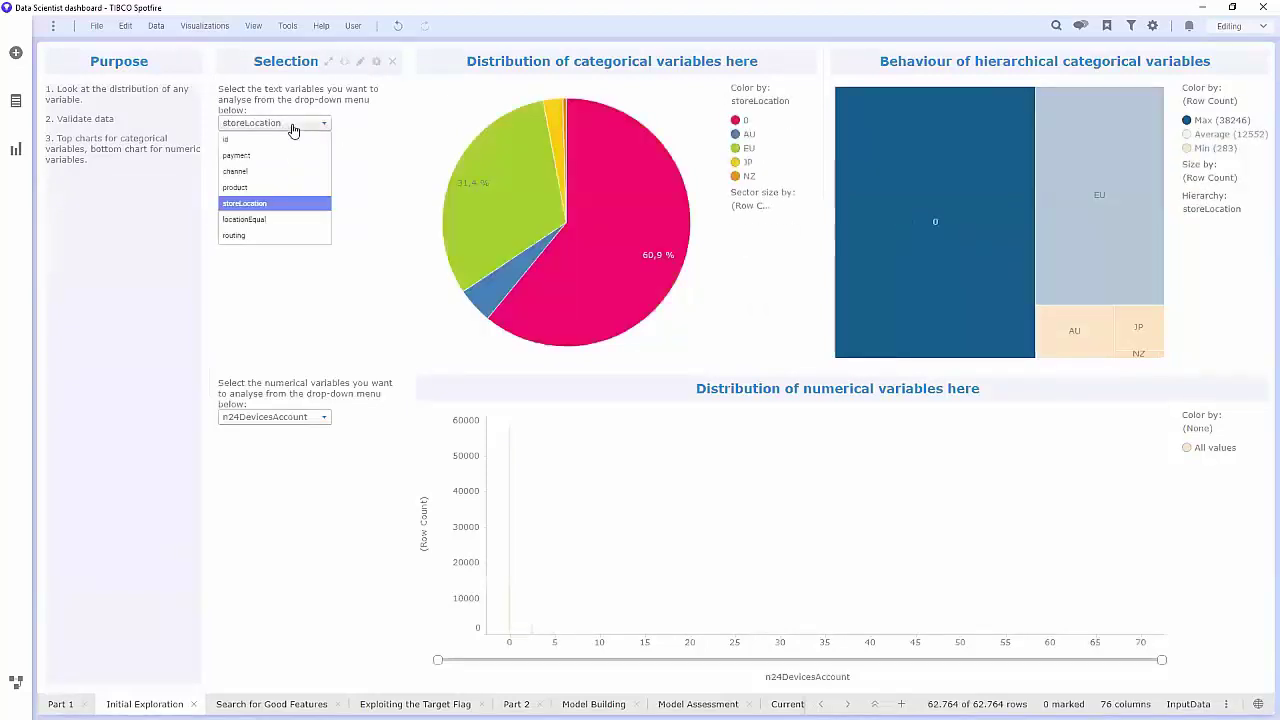
left_click(277, 236)
left_click(295, 130)
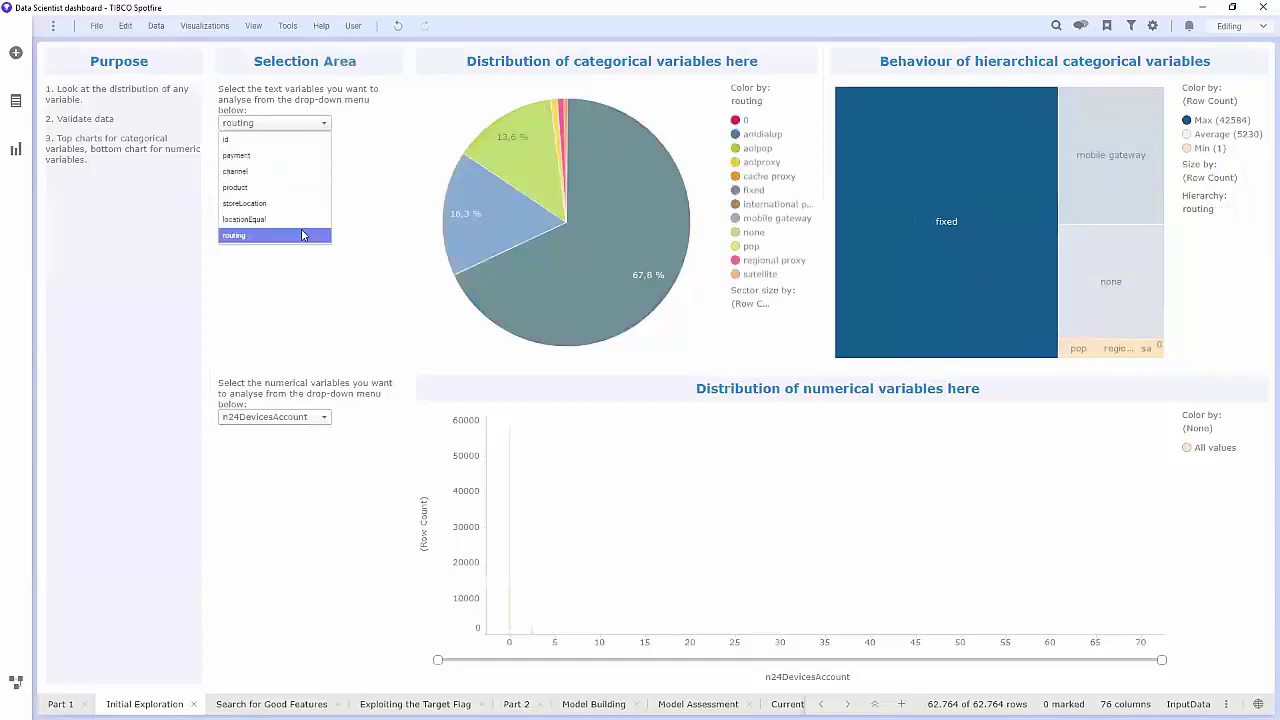
key("Return")
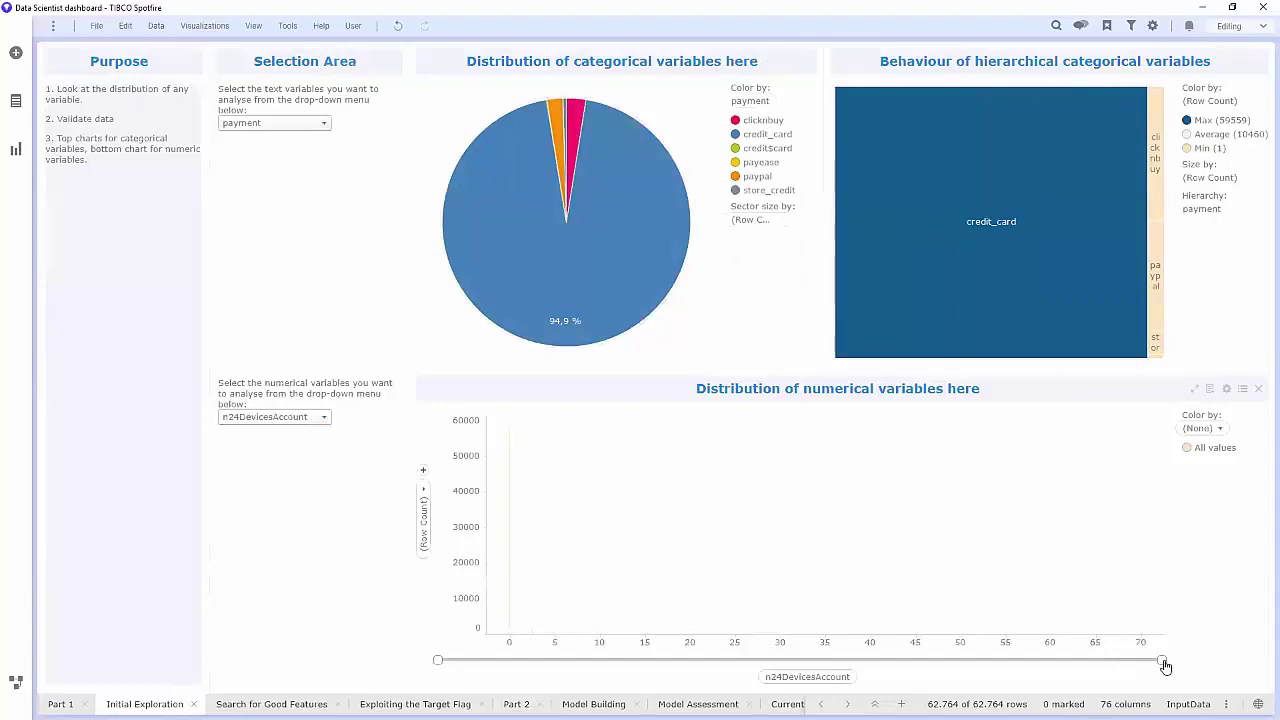
Narrow the n24DevicesAccount histogram range to an upper limit of about 6.5, then chart the categorical variables channel and locationEqual
left_click_drag(1163, 660, 920, 663)
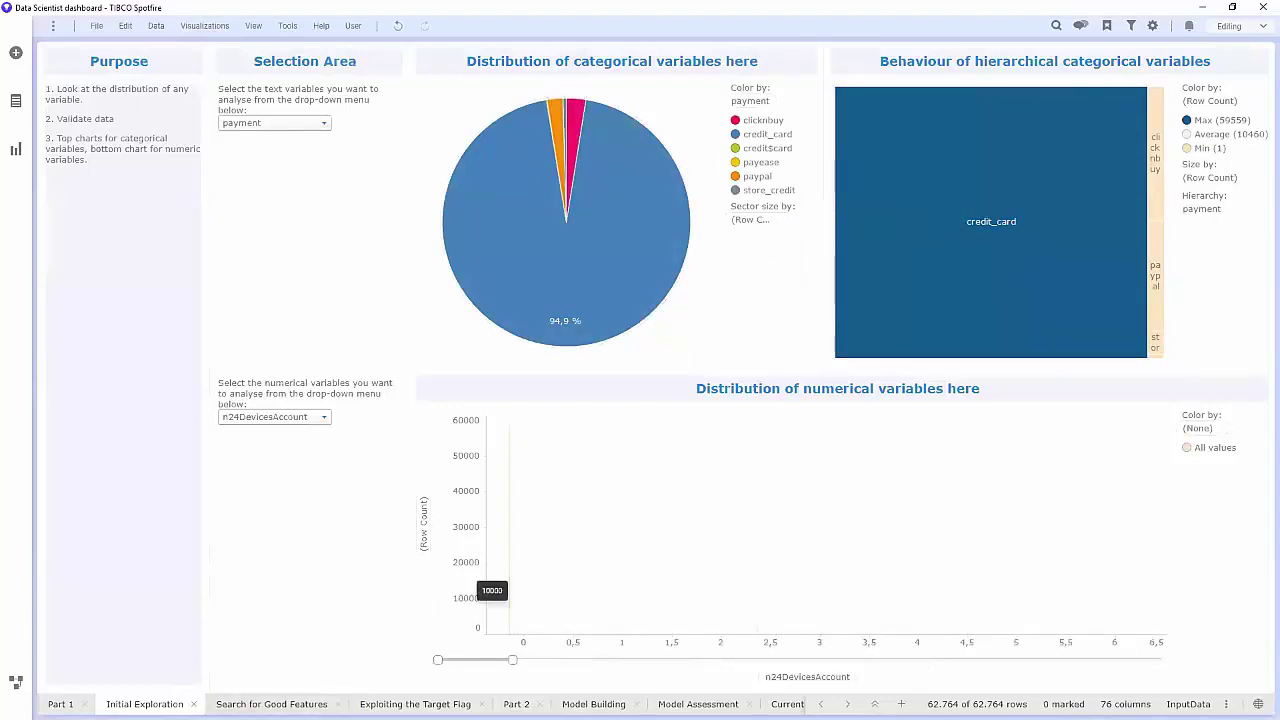
left_click(276, 122)
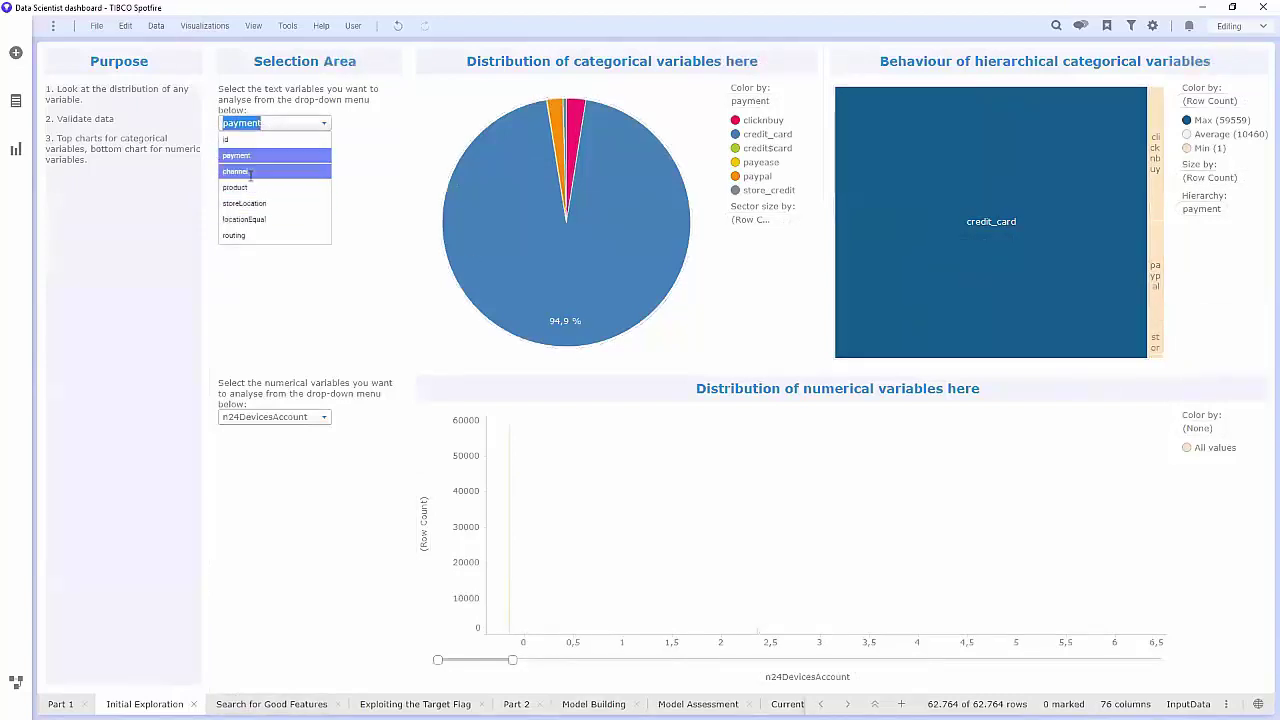
left_click(250, 173)
left_click(258, 123)
left_click(243, 215)
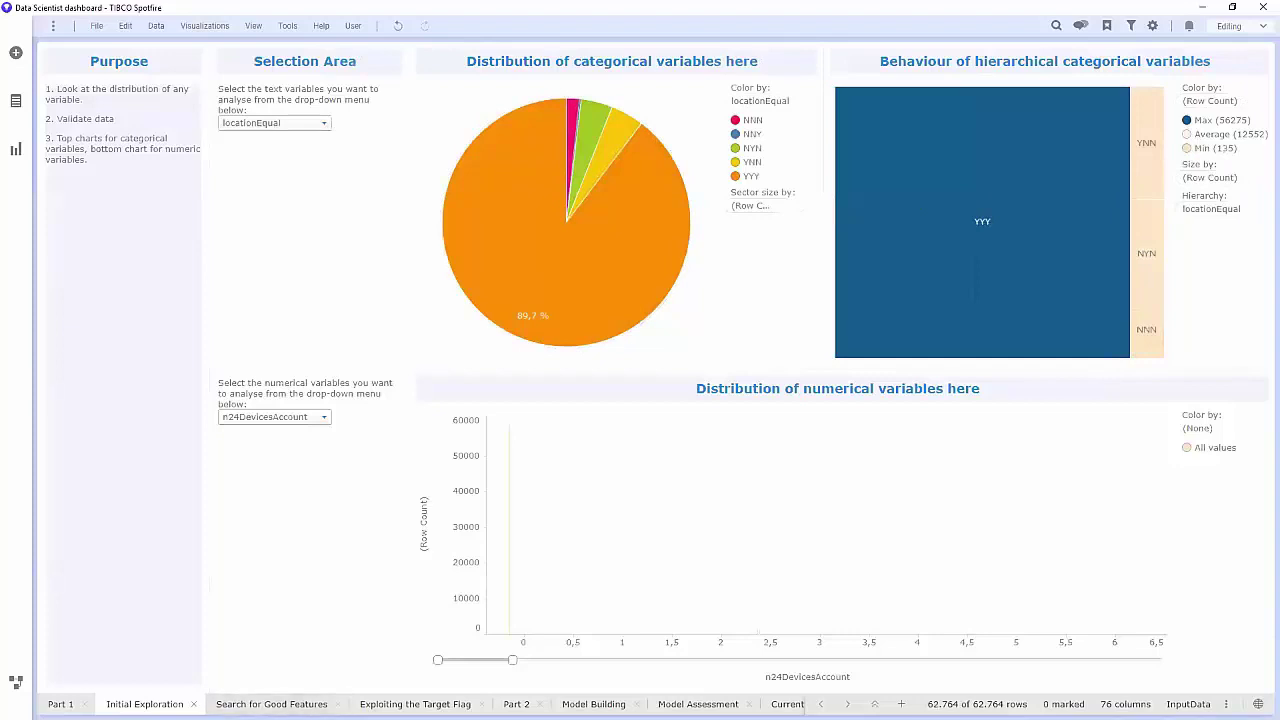
On the Search for Good Features page, compare the outliers of several numerical variables, starting with m1Account and ending with n5CardsDevice
left_click(271, 704)
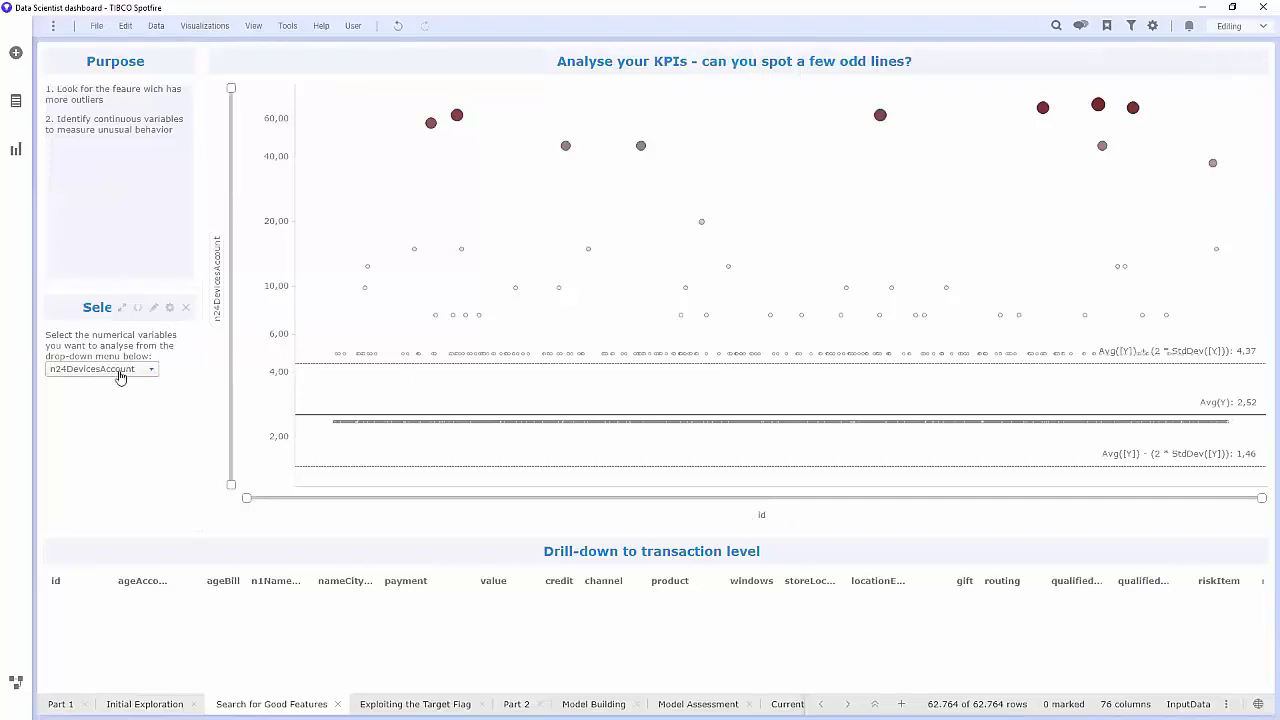
left_click(120, 370)
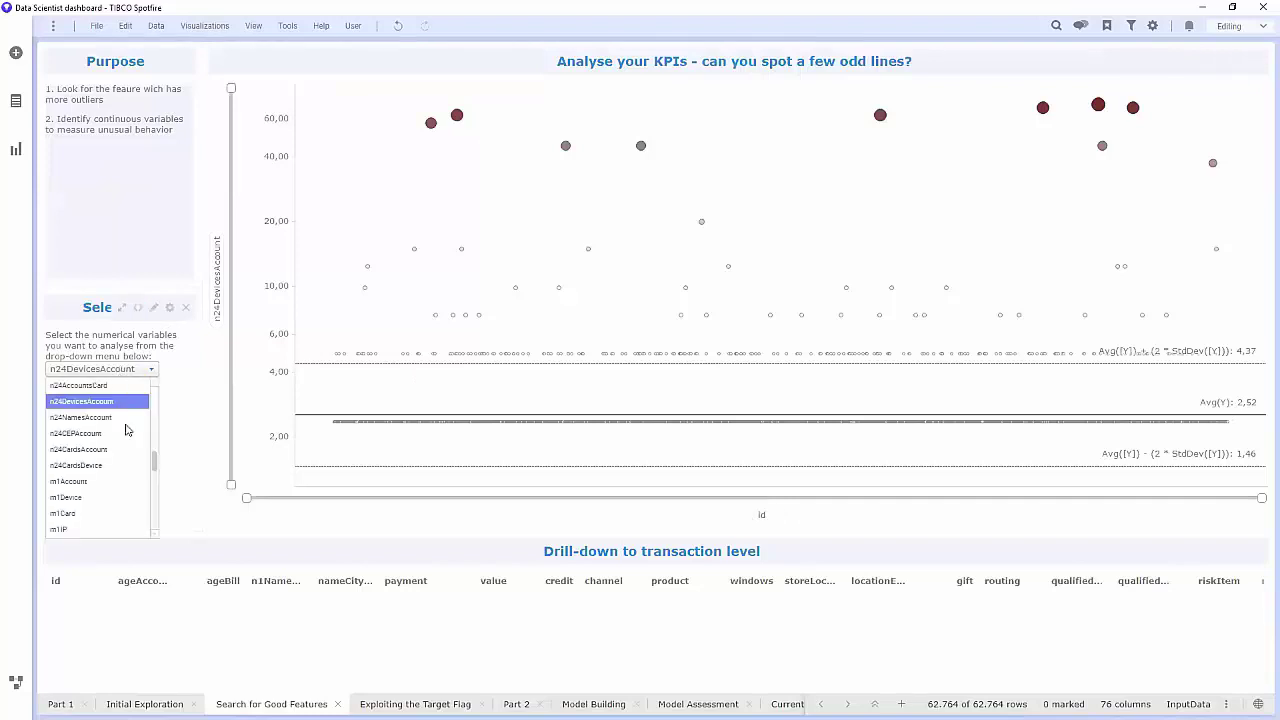
left_click(81, 482)
left_click(95, 372)
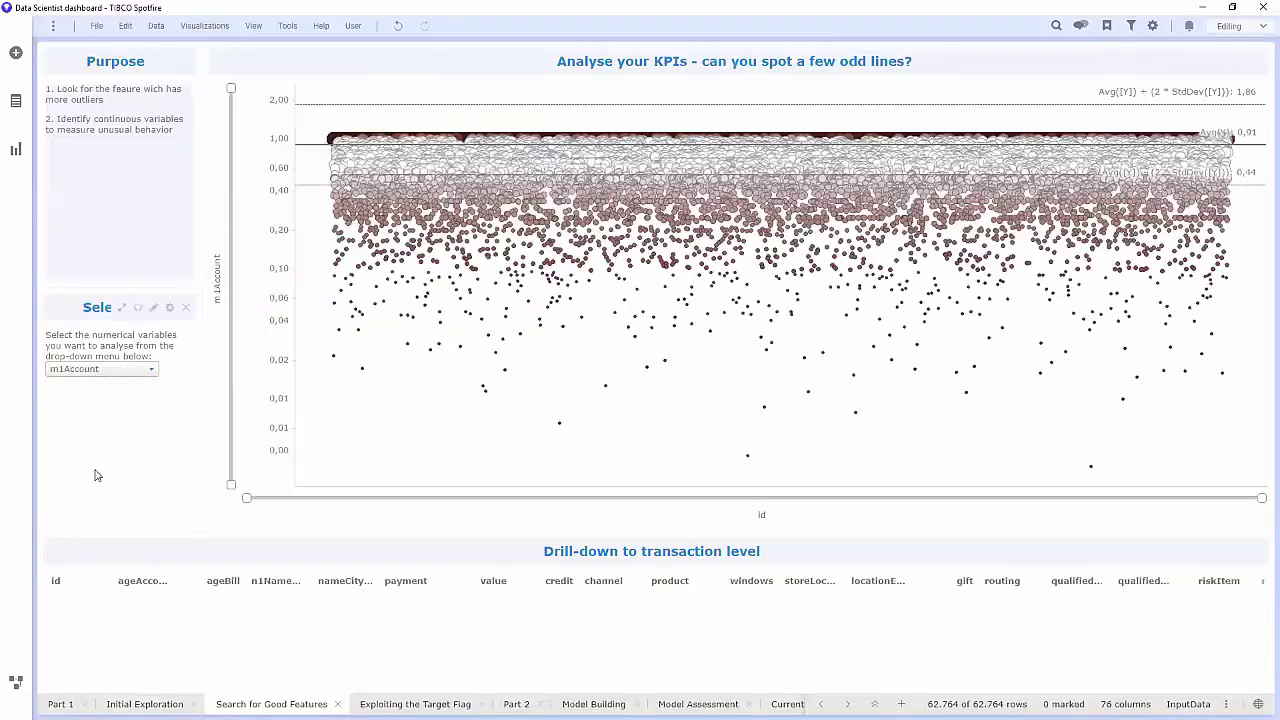
left_click(90, 507)
left_click(106, 372)
left_click(106, 497)
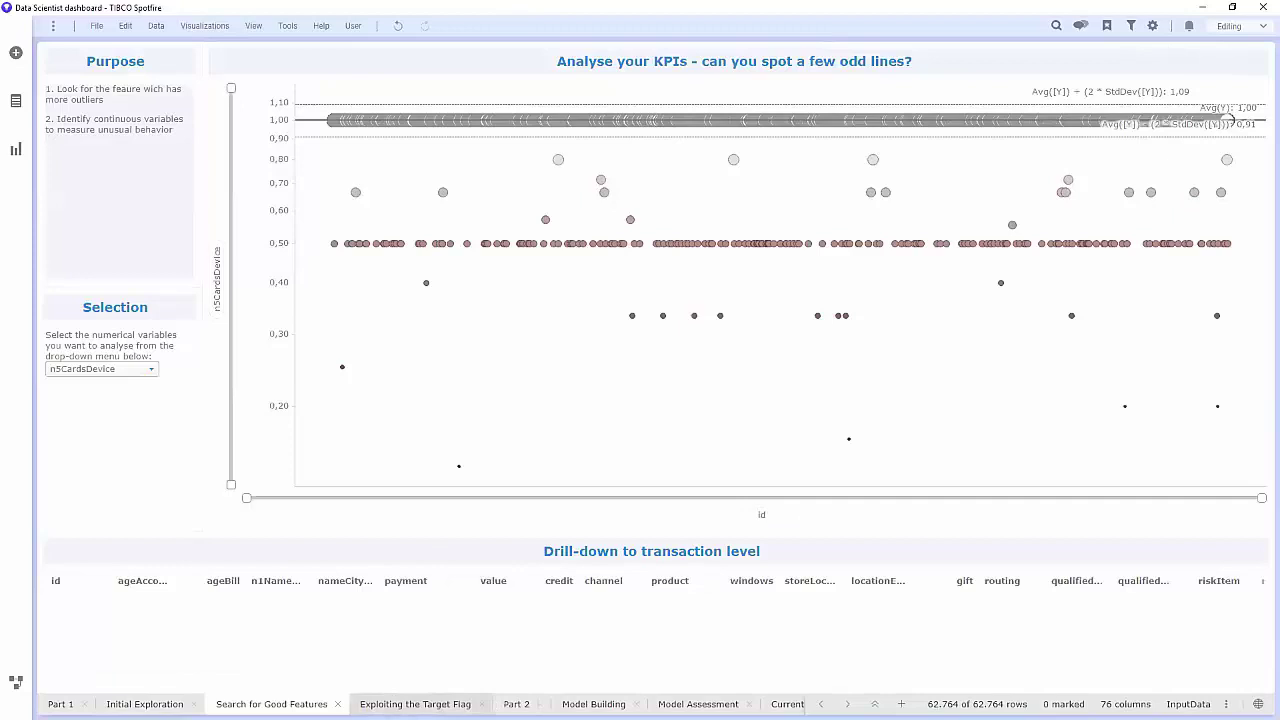
On the Exploiting the Target Flag page, set the numerical variable compared against fraud to n24CardsDevice
left_click(415, 704)
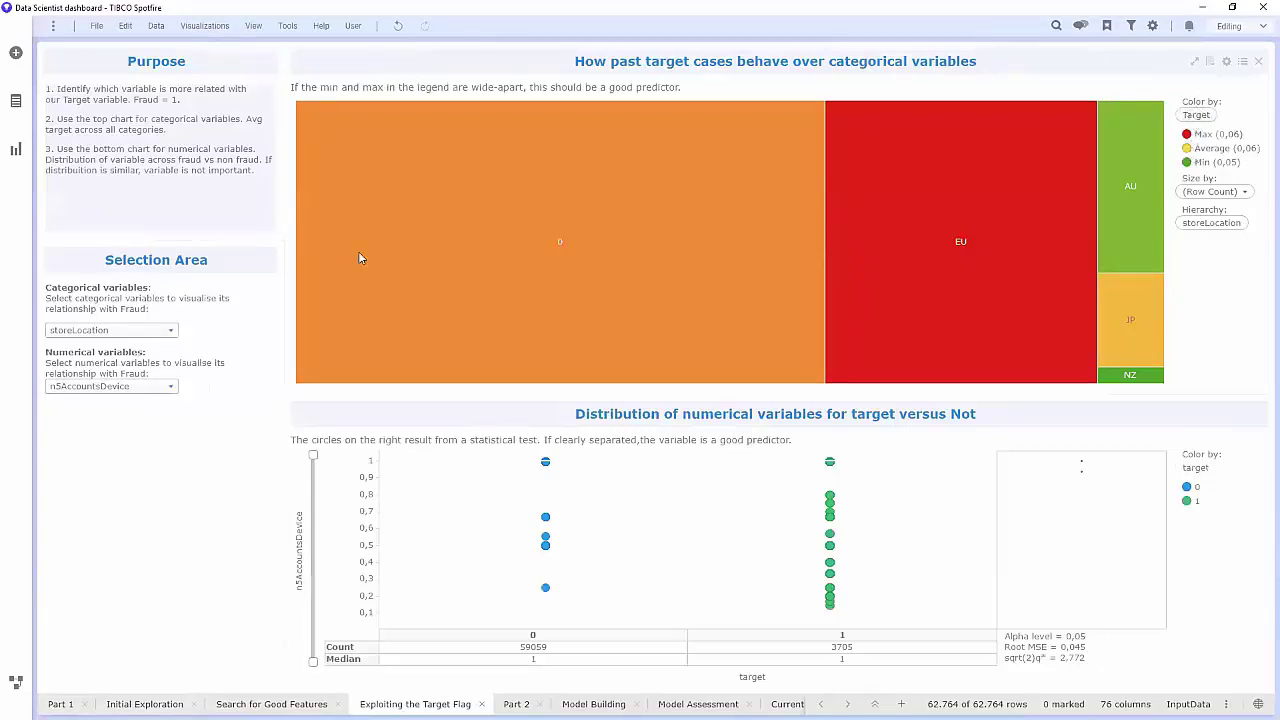
left_click(94, 389)
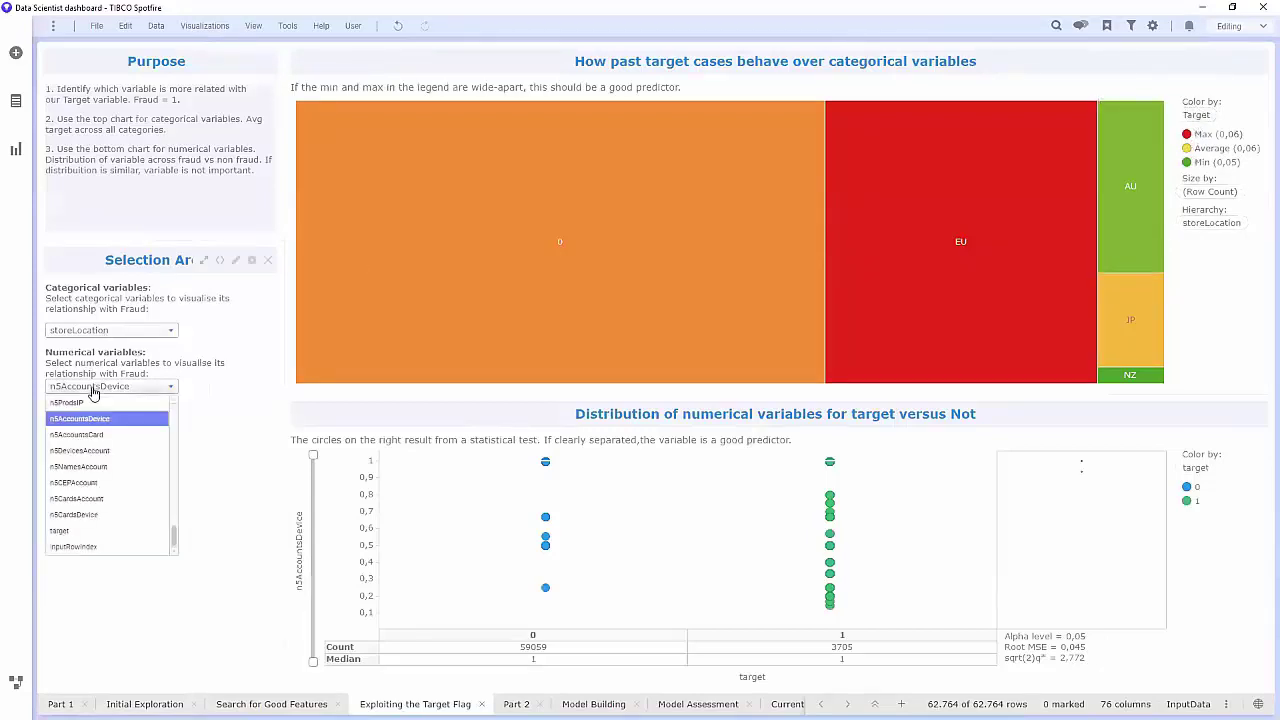
scroll(109, 410, "up", 2)
left_click(109, 400)
left_click(94, 388)
Set the categorical variable to payment and inspect how past fraud cases spread over the payment types in the treemap
left_click(100, 338)
left_click(100, 332)
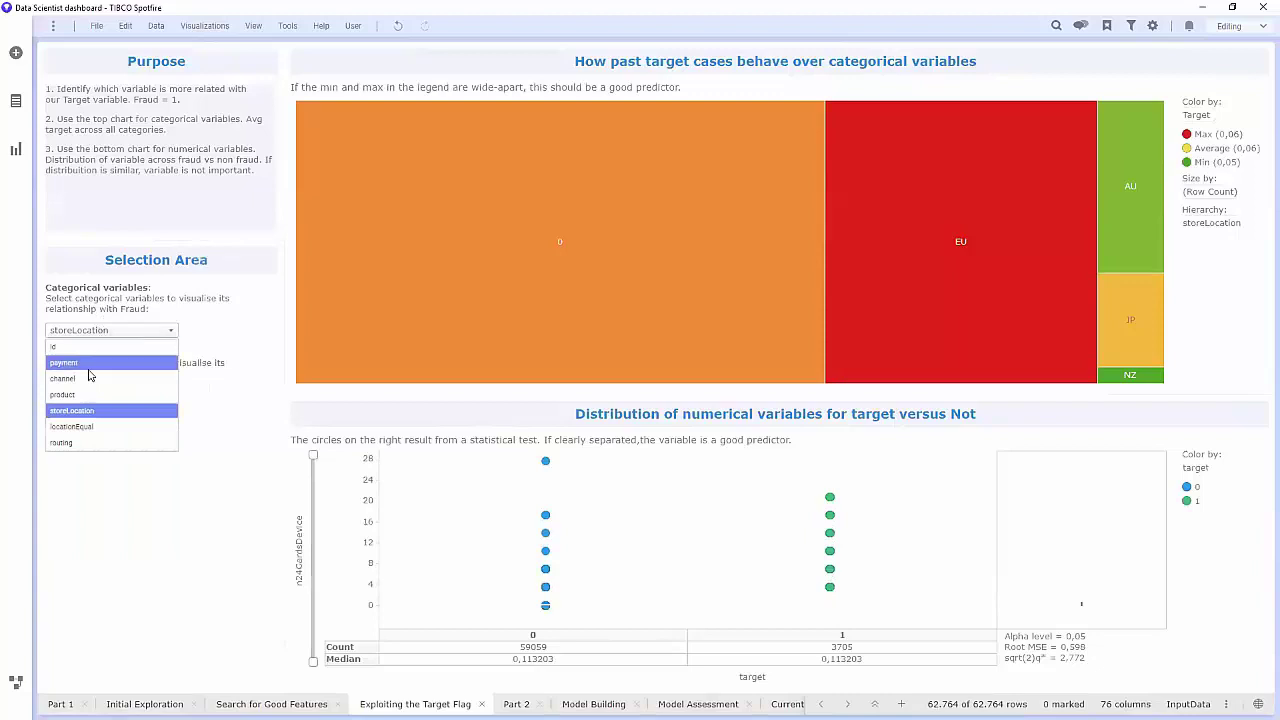
left_click(89, 365)
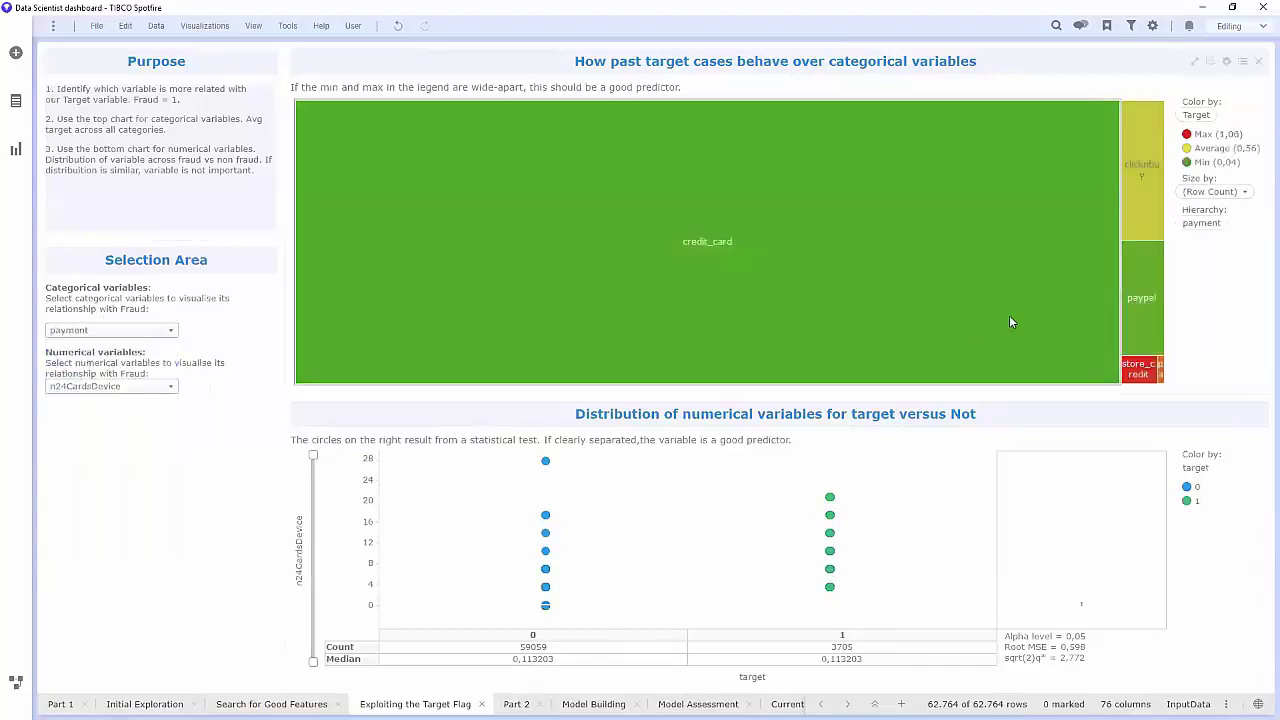
mouse_move(1130, 380)
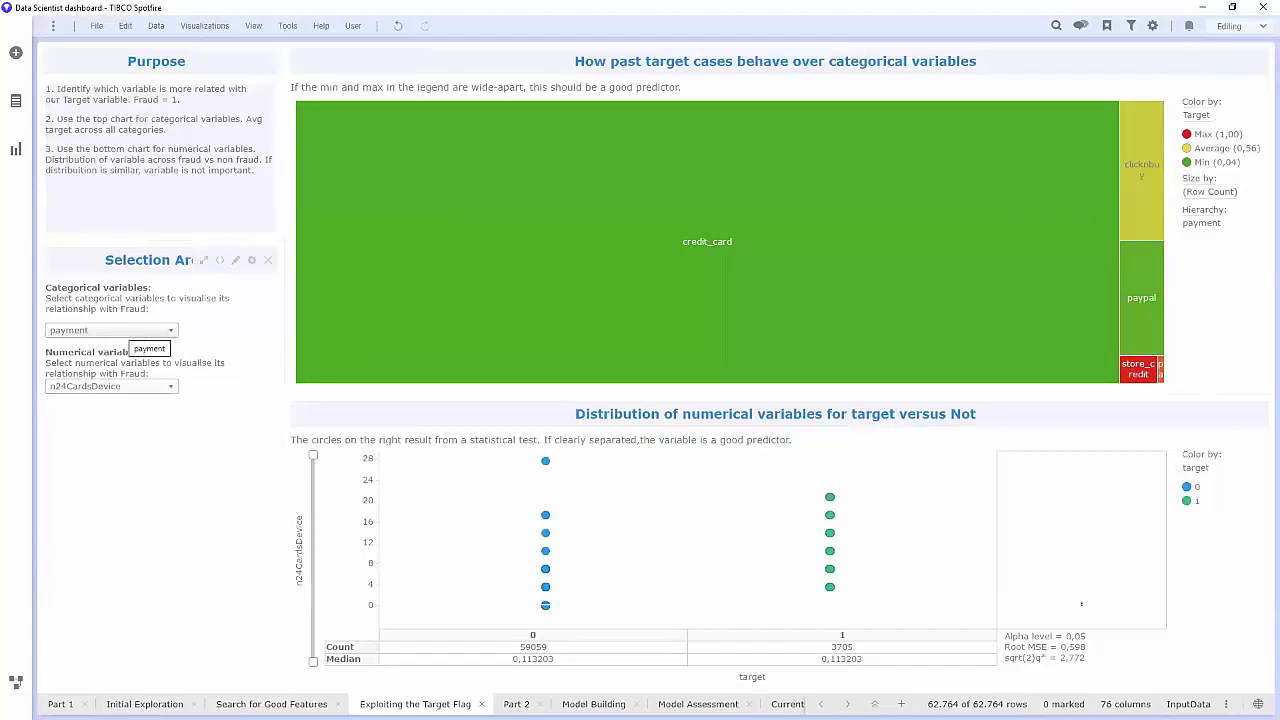
Go through Part 2 to the Model Building page and review the variables' predictive ability and the available modeling tools
left_click(516, 704)
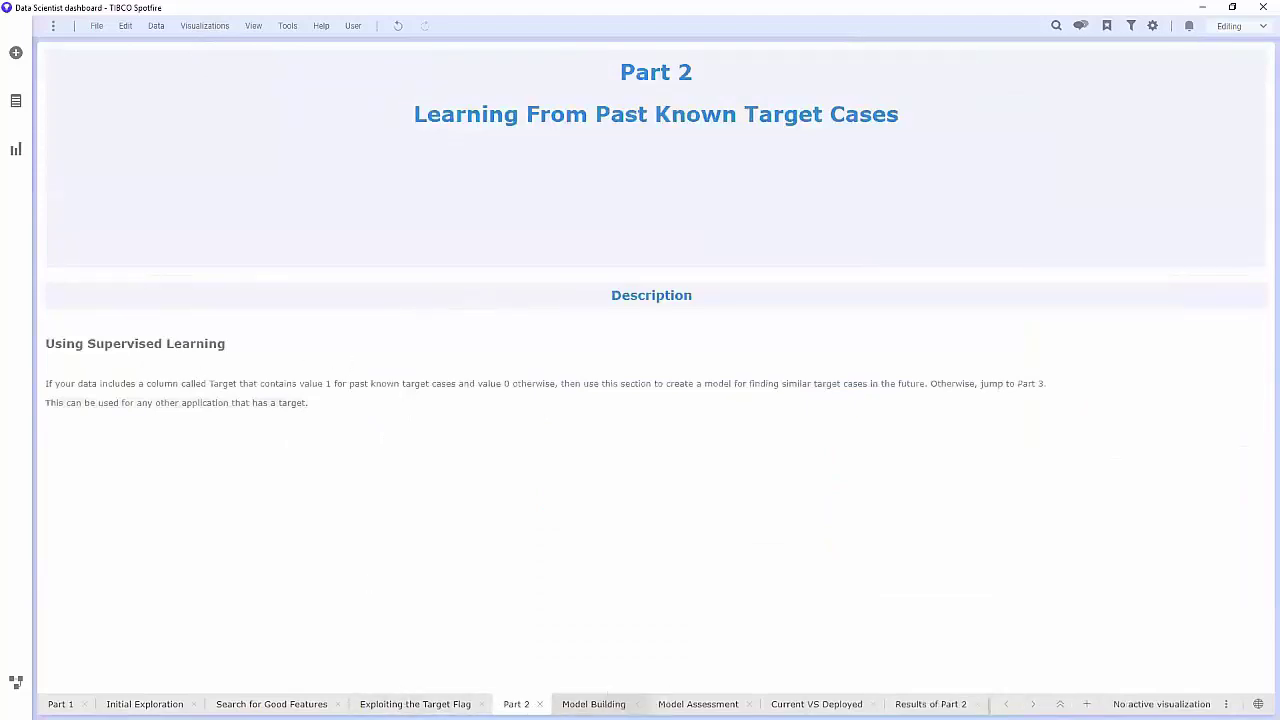
left_click(593, 704)
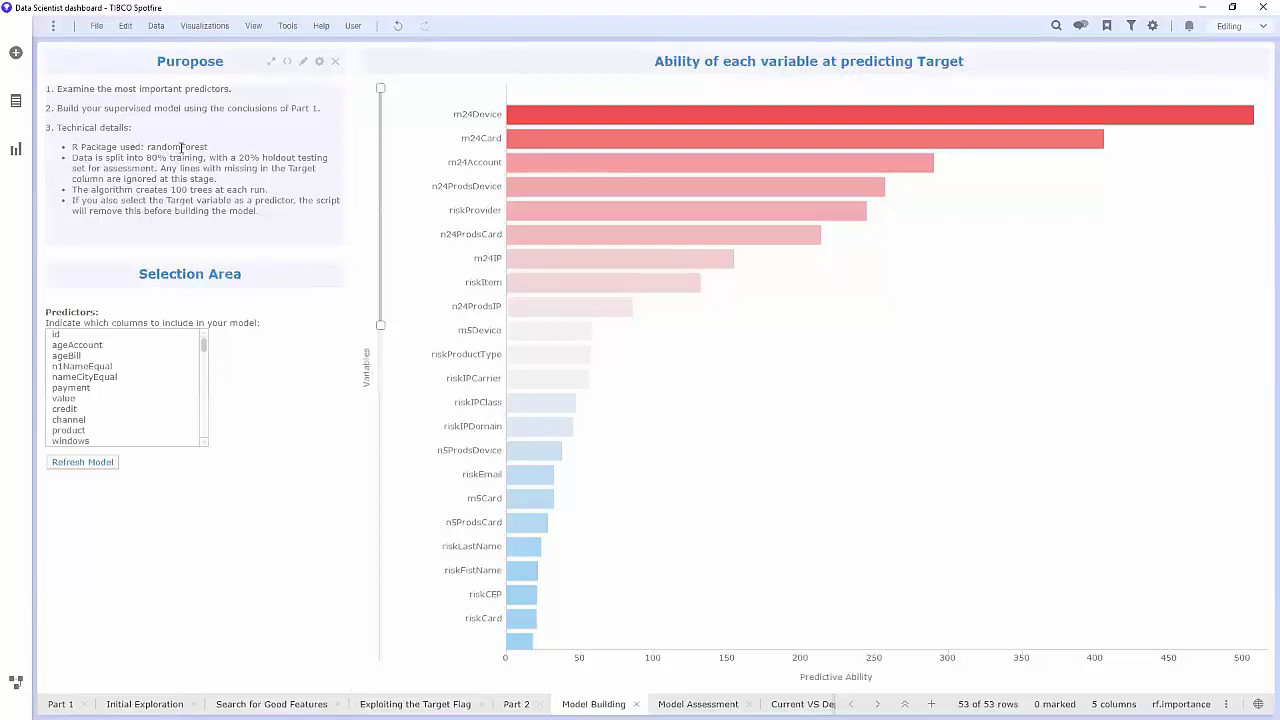
left_click(287, 26)
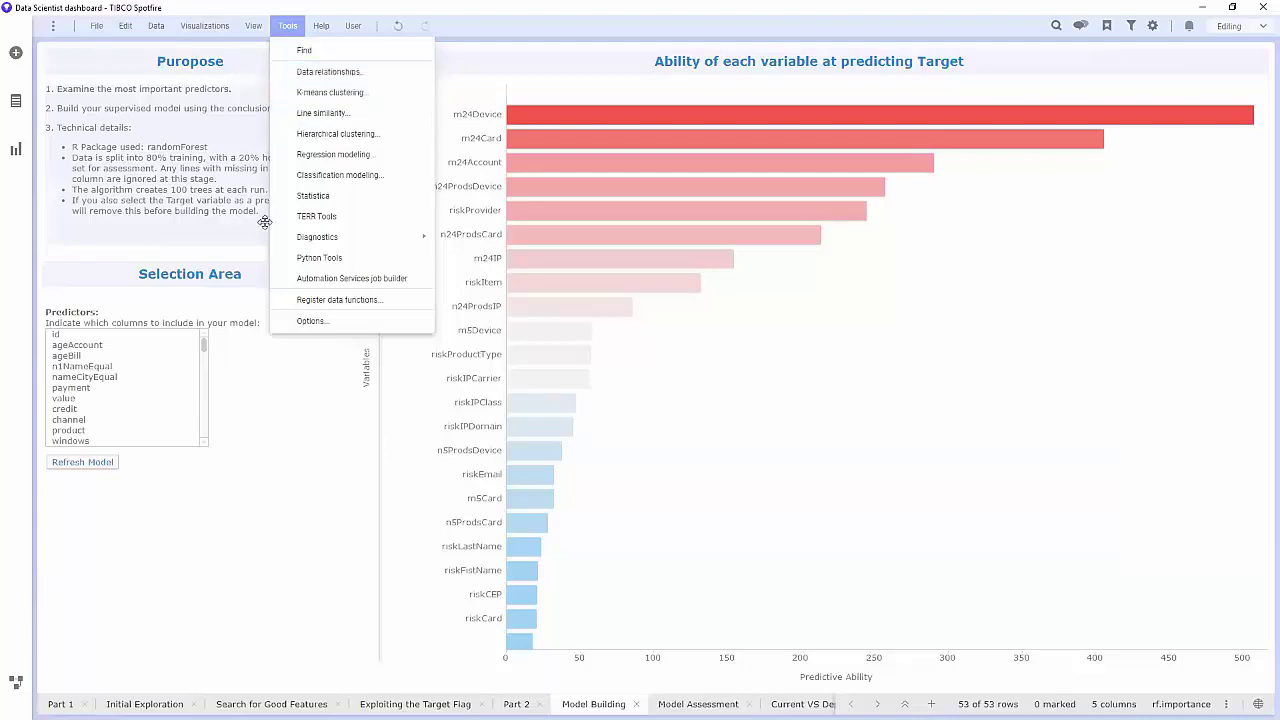
left_click(442, 541)
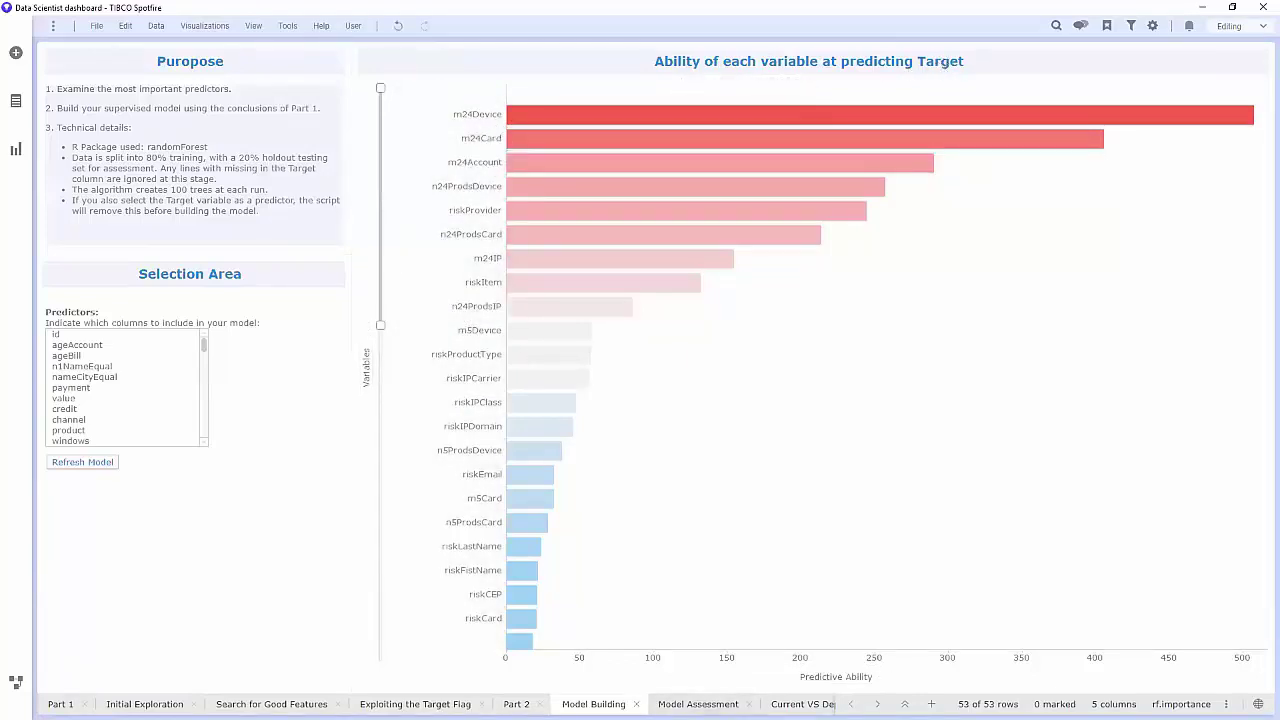
Open the Model Assessment page and examine the actual versus predicted cases in the confusion matrix
left_click(698, 704)
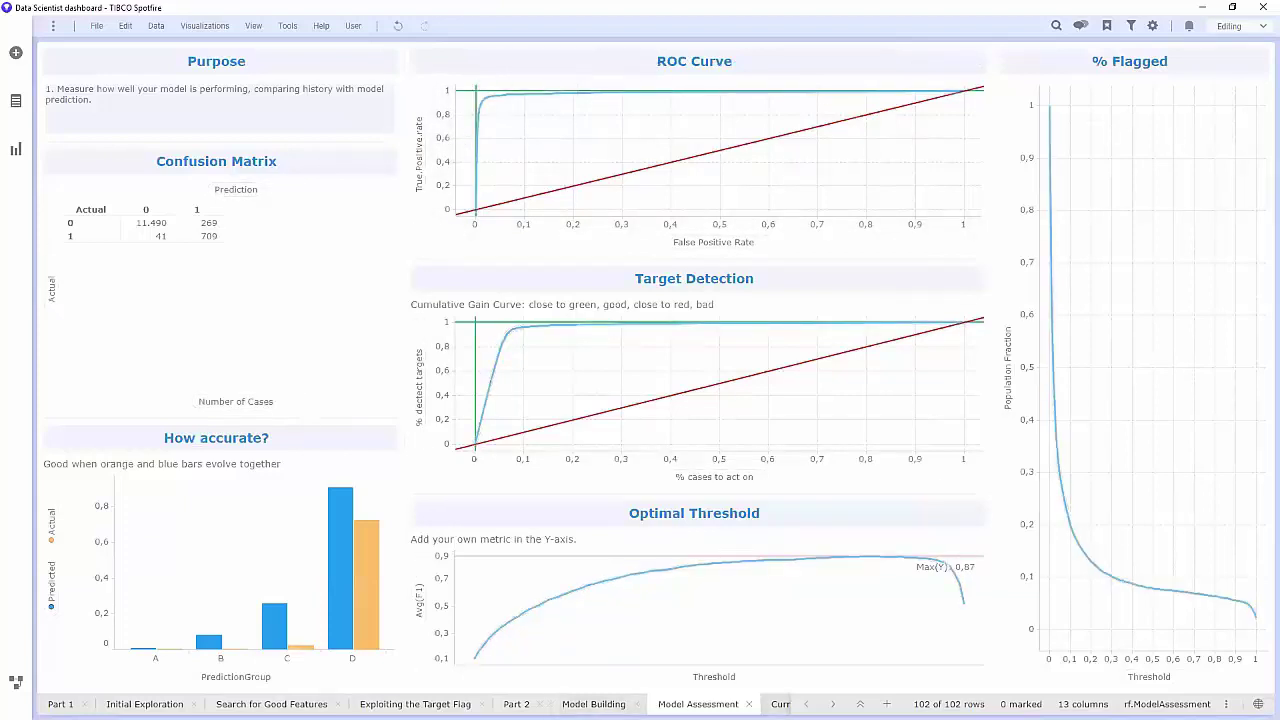
left_click(833, 704)
left_click(564, 704)
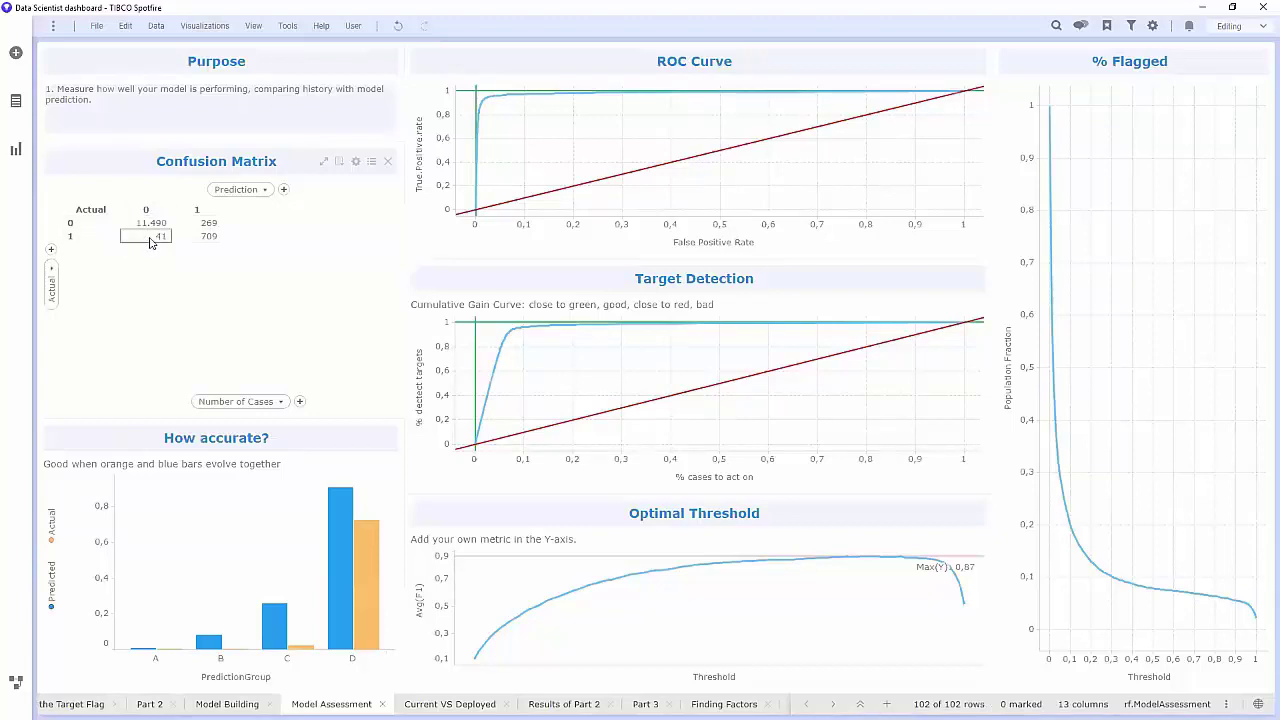
mouse_move(193, 228)
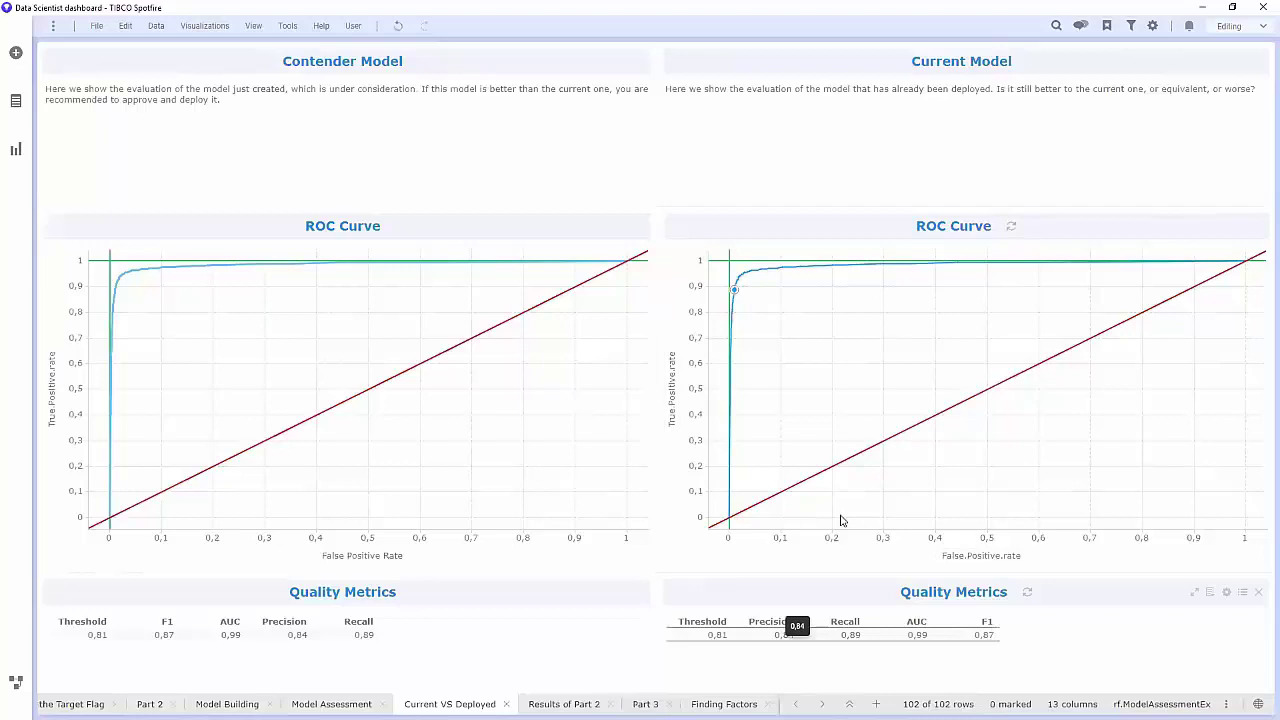
Leave the contender versus current model comparison and open the Part 3 page on unsupervised learning
scroll(450, 704, "down", 6)
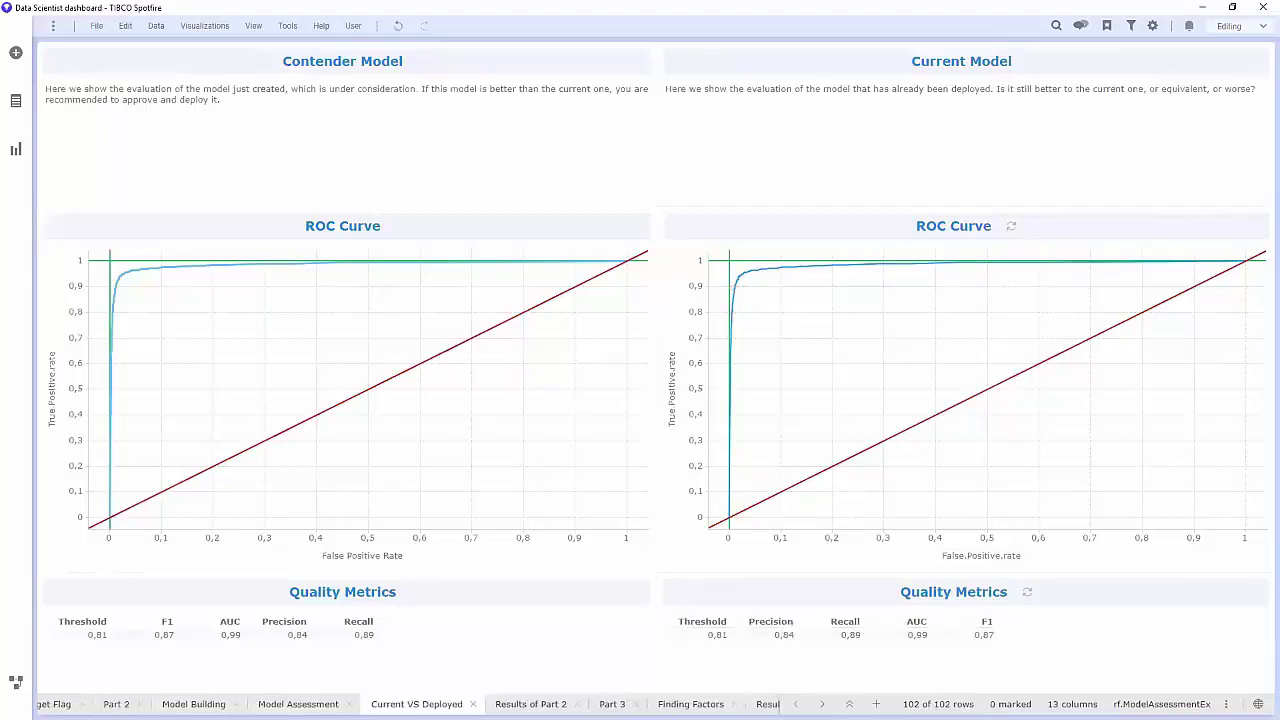
left_click(446, 704)
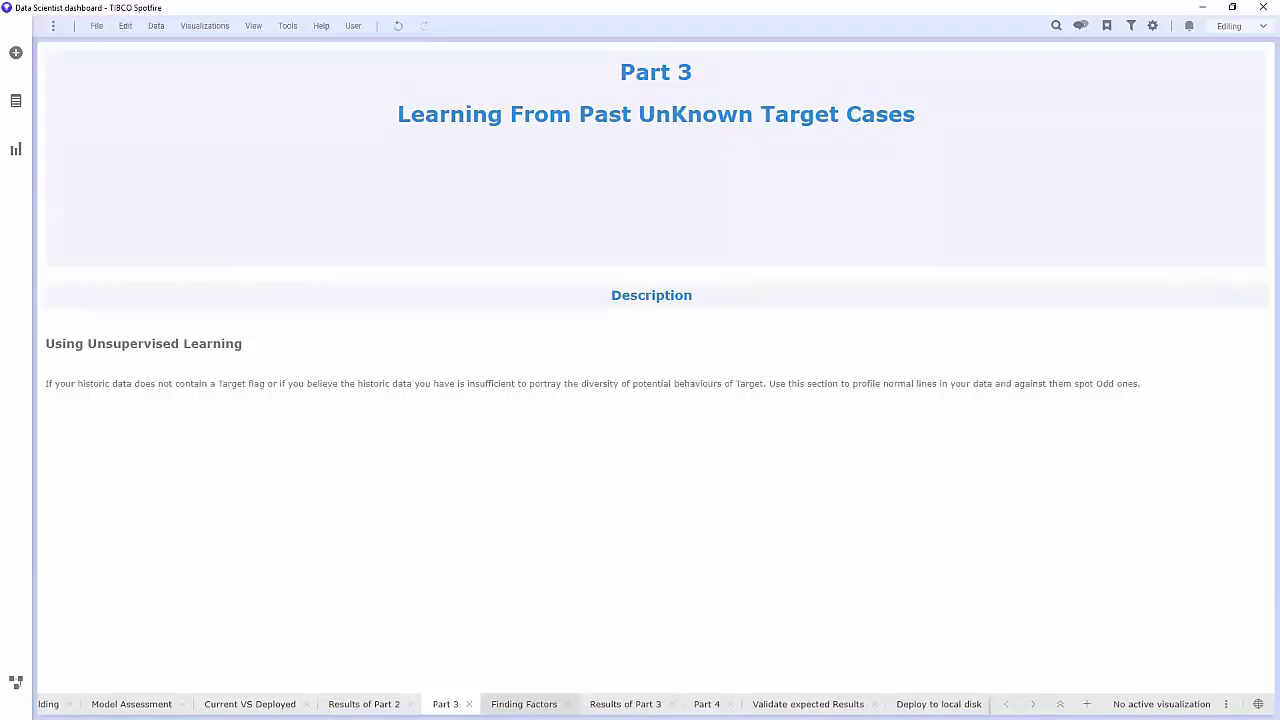
Review the factor plot and data oddity on the Finding Factors page and the oddity histogram on the Results of Part 3 page
left_click(524, 704)
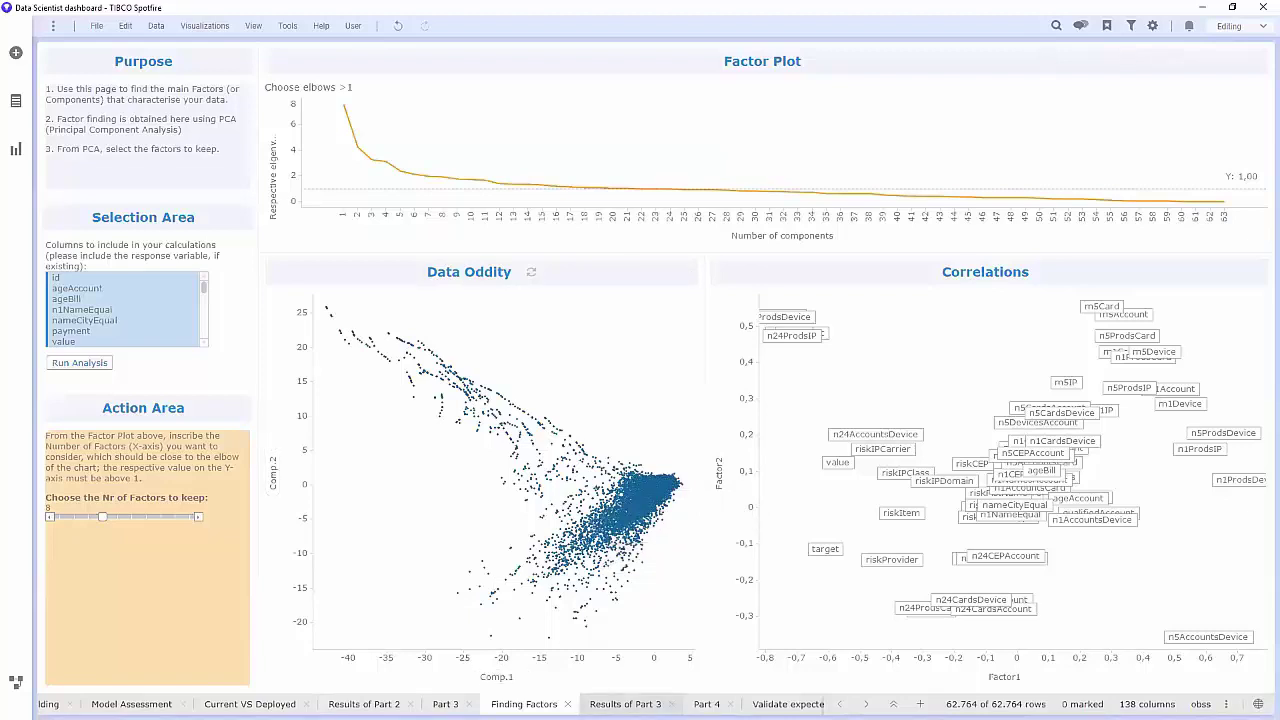
left_click(625, 704)
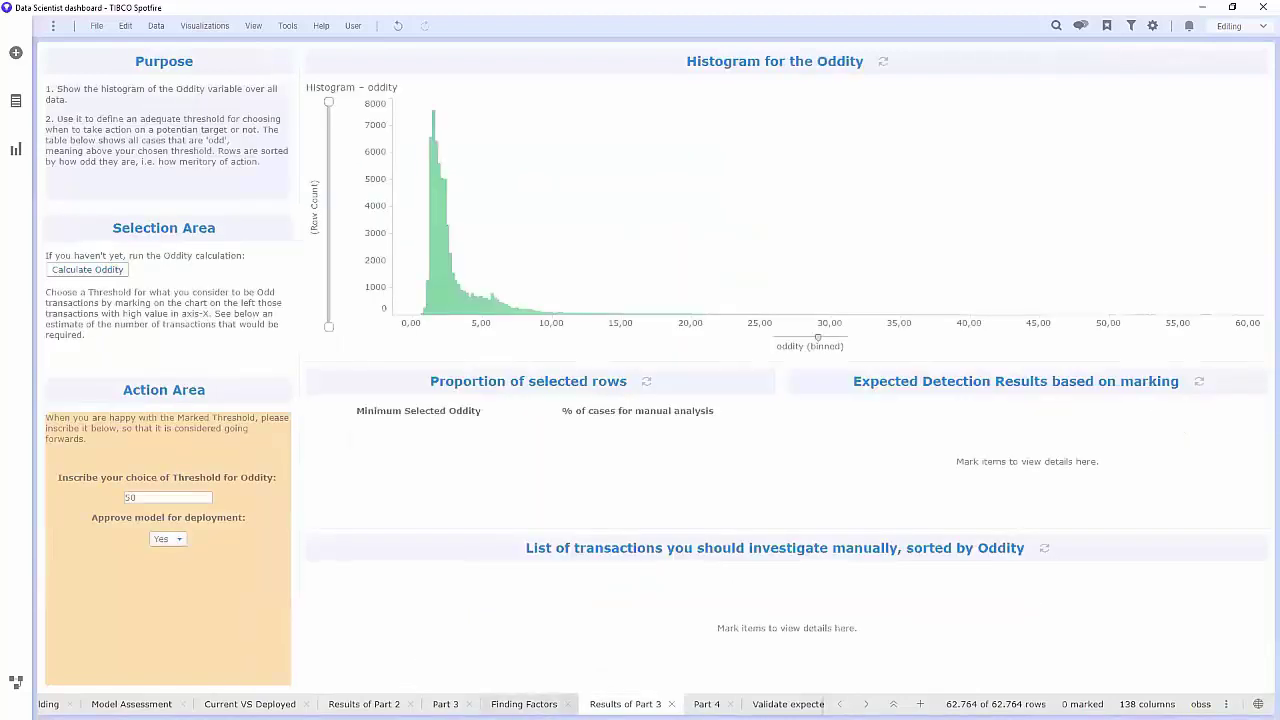
left_click(524, 704)
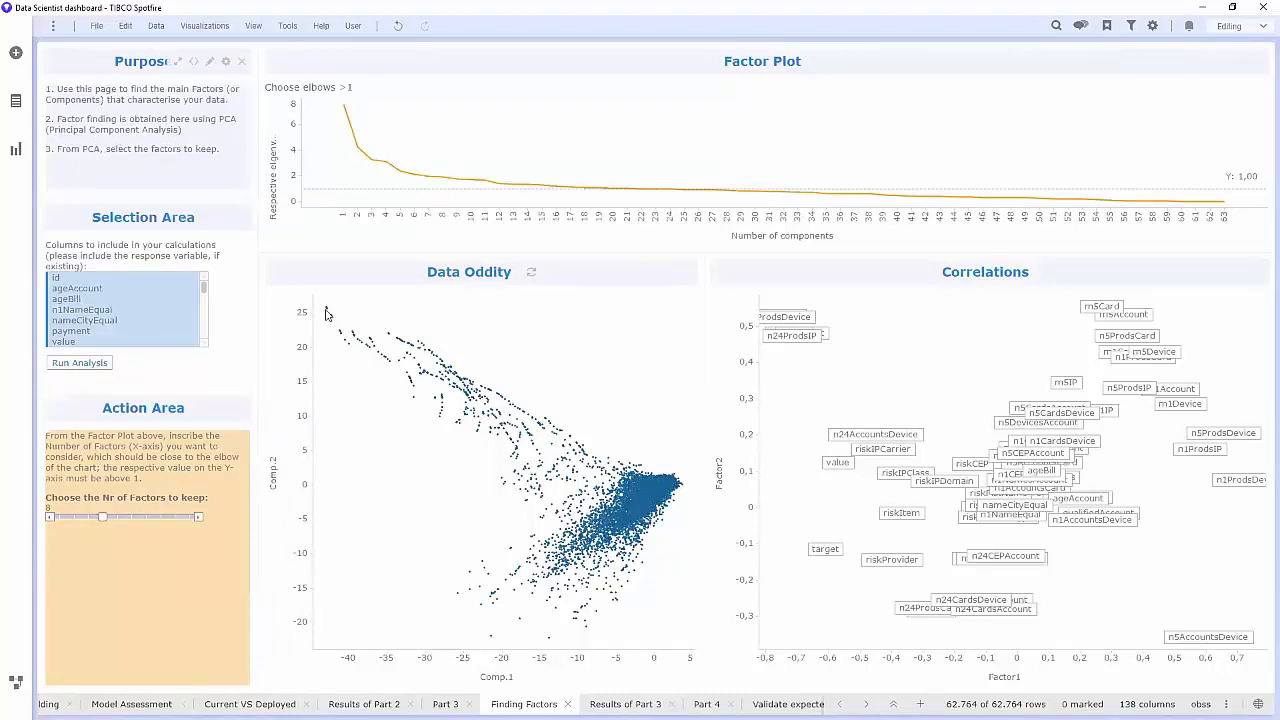
left_click(625, 704)
Go through Part 4 to the Validate expected Results page and review the rows that require action
left_click(712, 704)
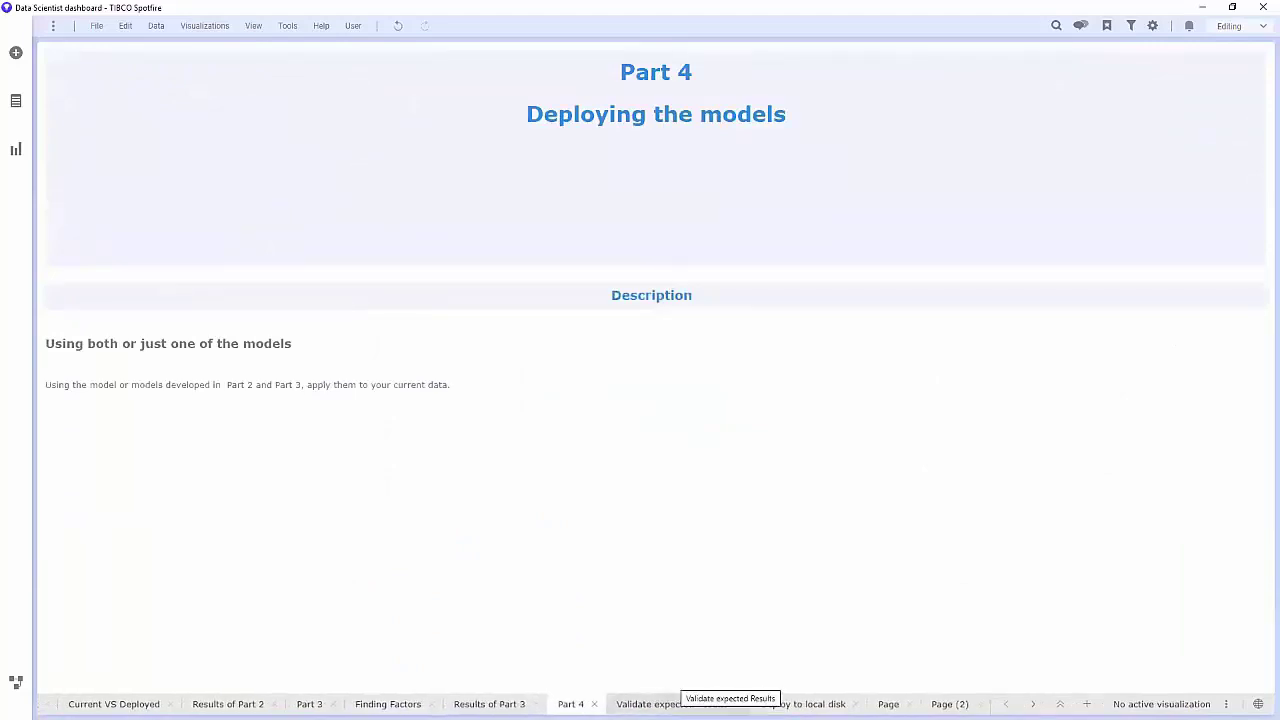
left_click(672, 704)
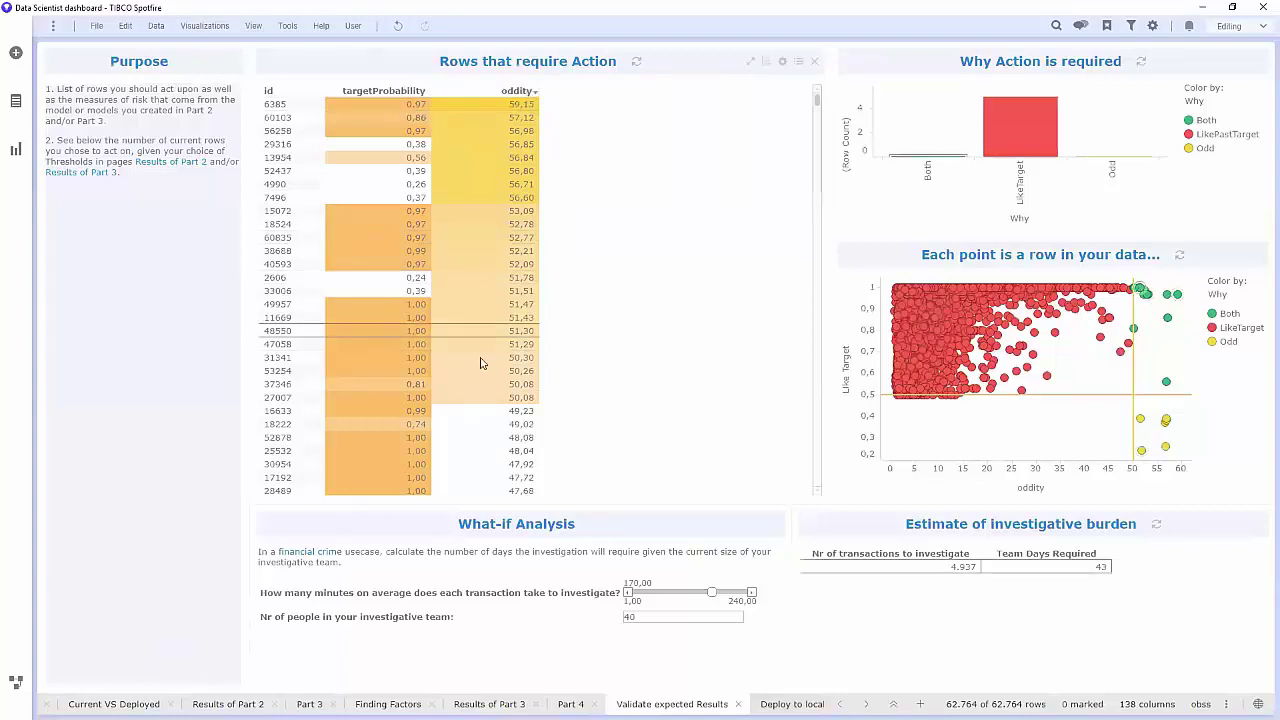
Open the Deploy to local disk page and delete all existing model files from the RiskManagement models folder
left_click(867, 704)
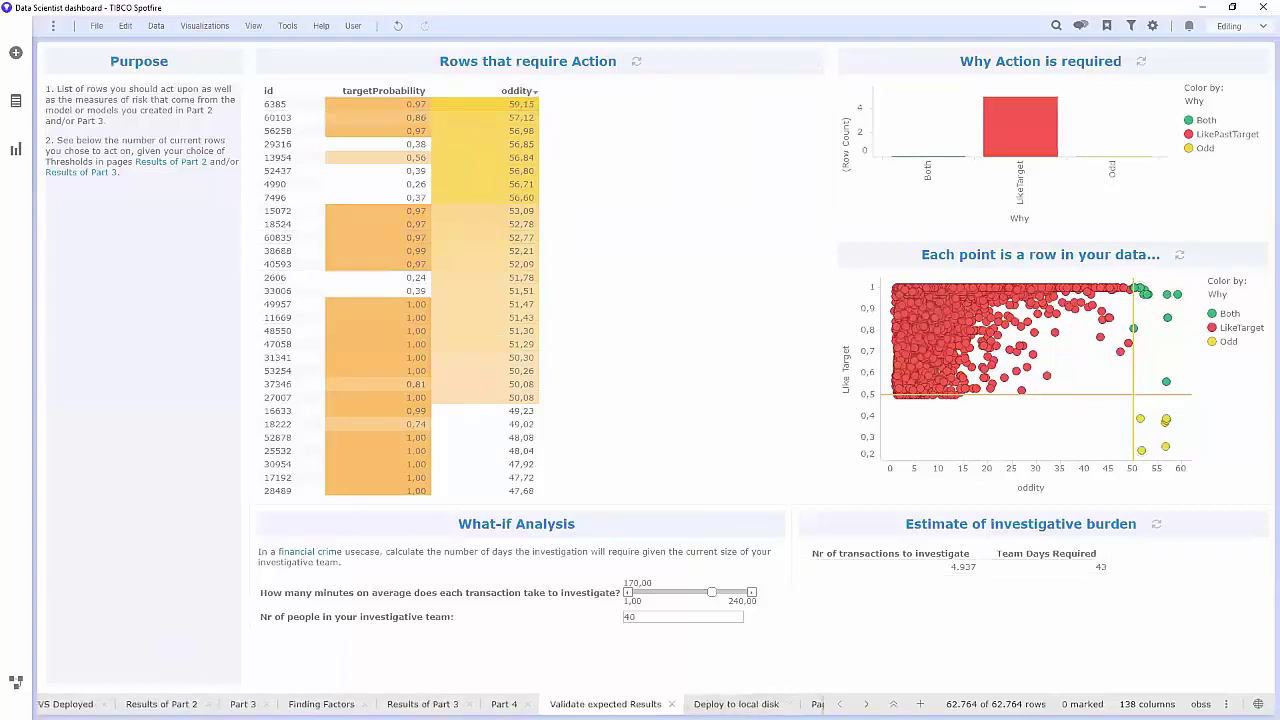
left_click(867, 704)
left_click(867, 704)
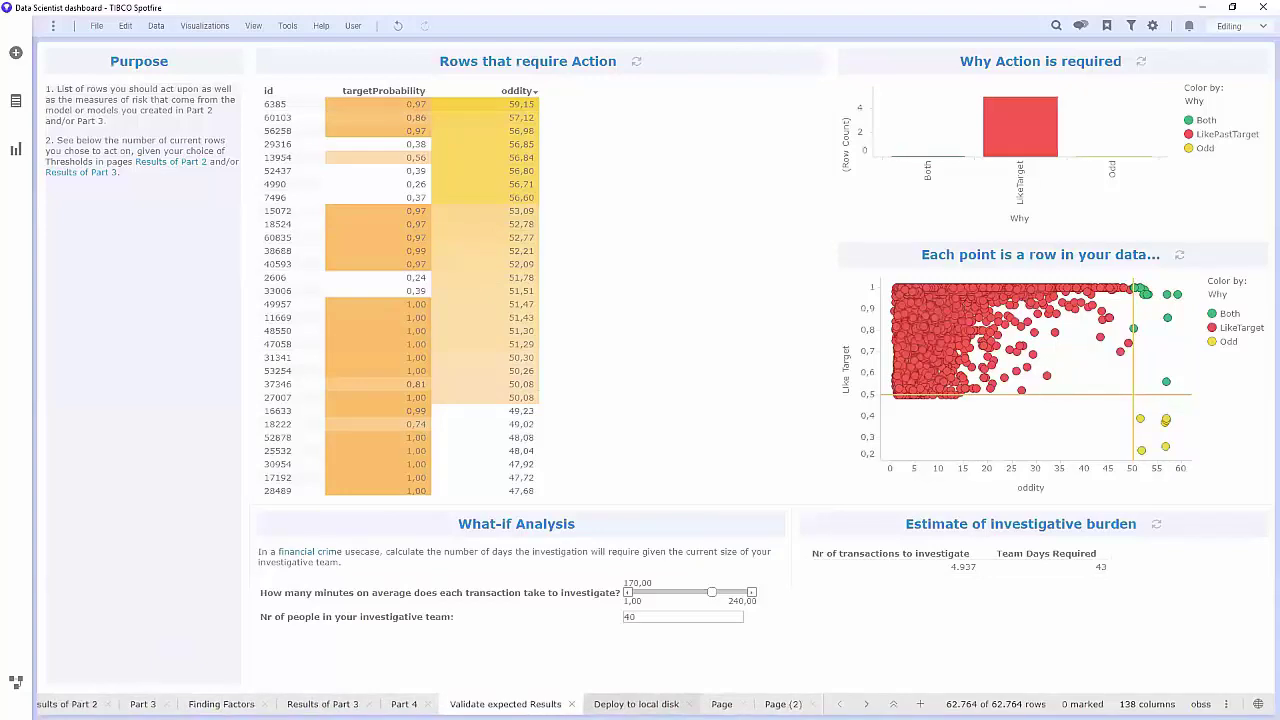
left_click(636, 704)
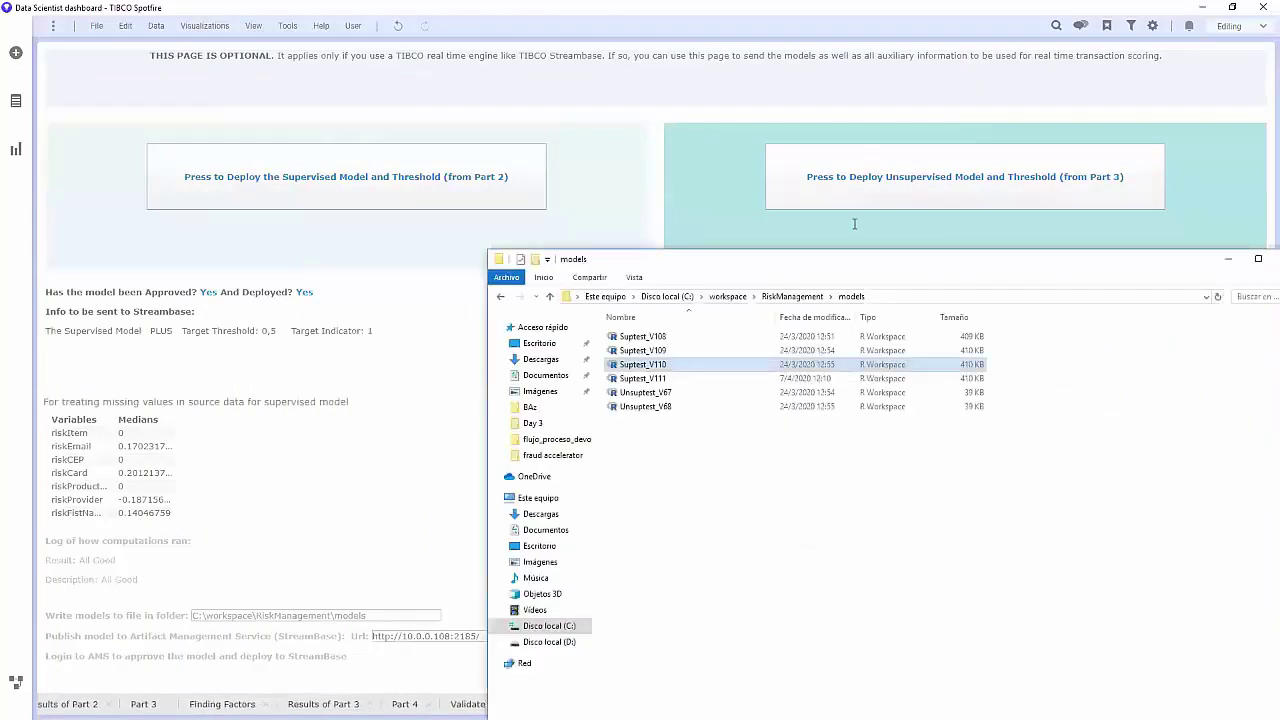
key("ctrl+a")
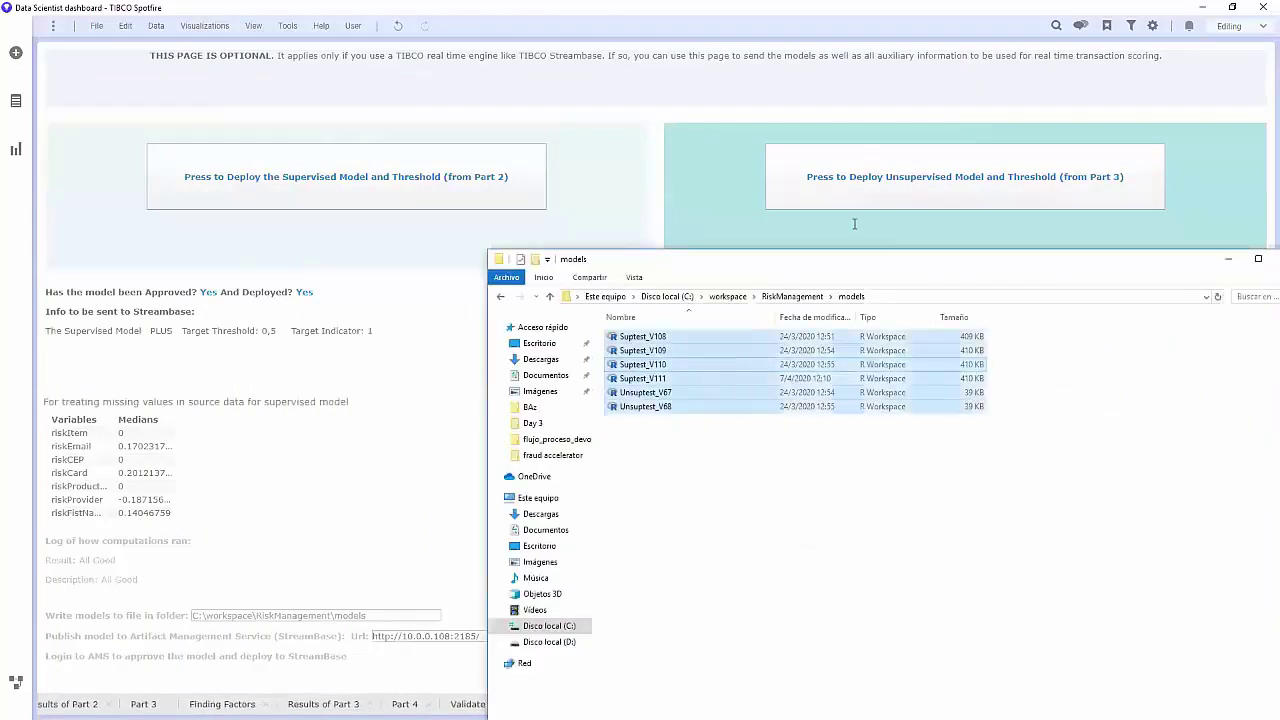
key("Delete")
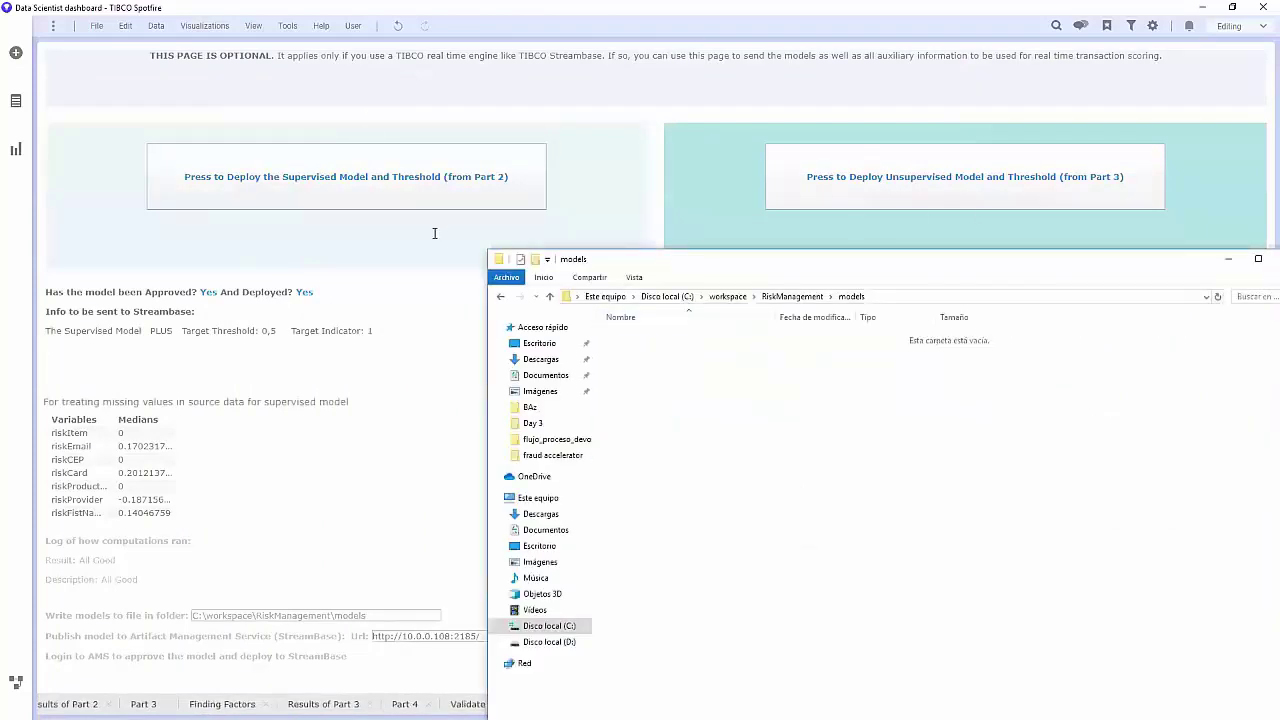
Deploy the supervised and unsupervised models with their thresholds and check the files written to the models folder
left_click(311, 189)
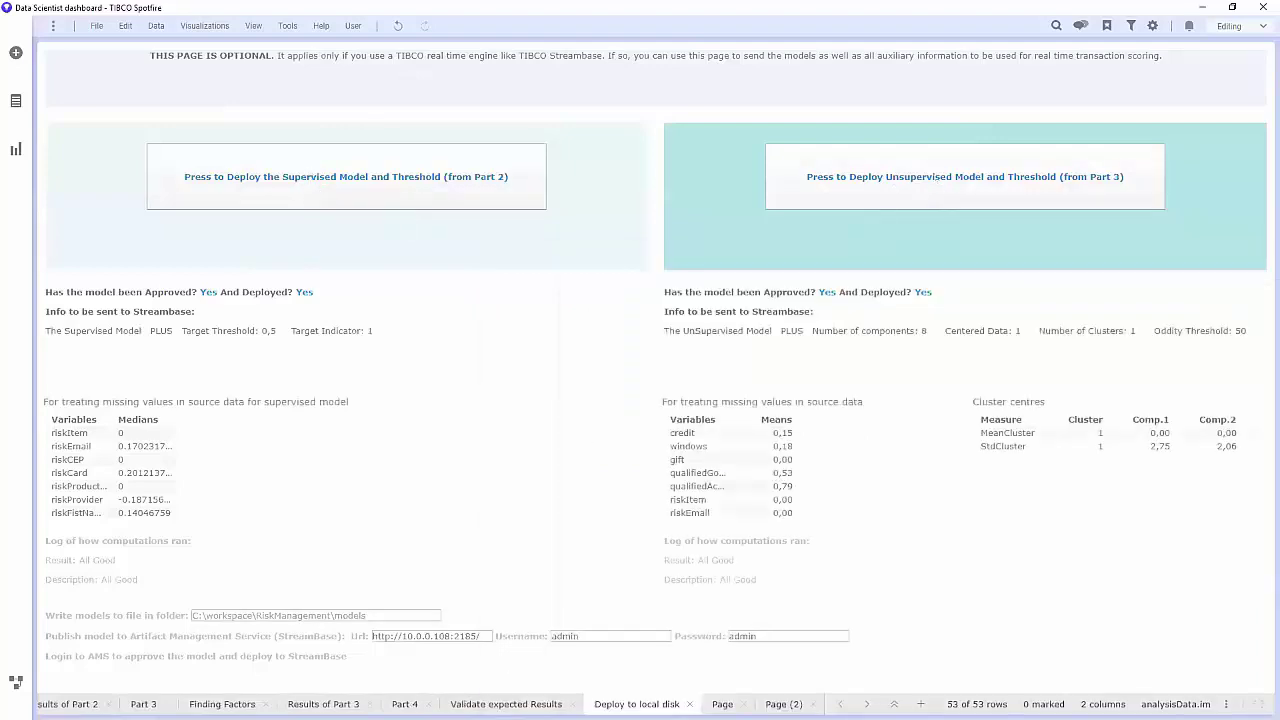
key("alt+Tab")
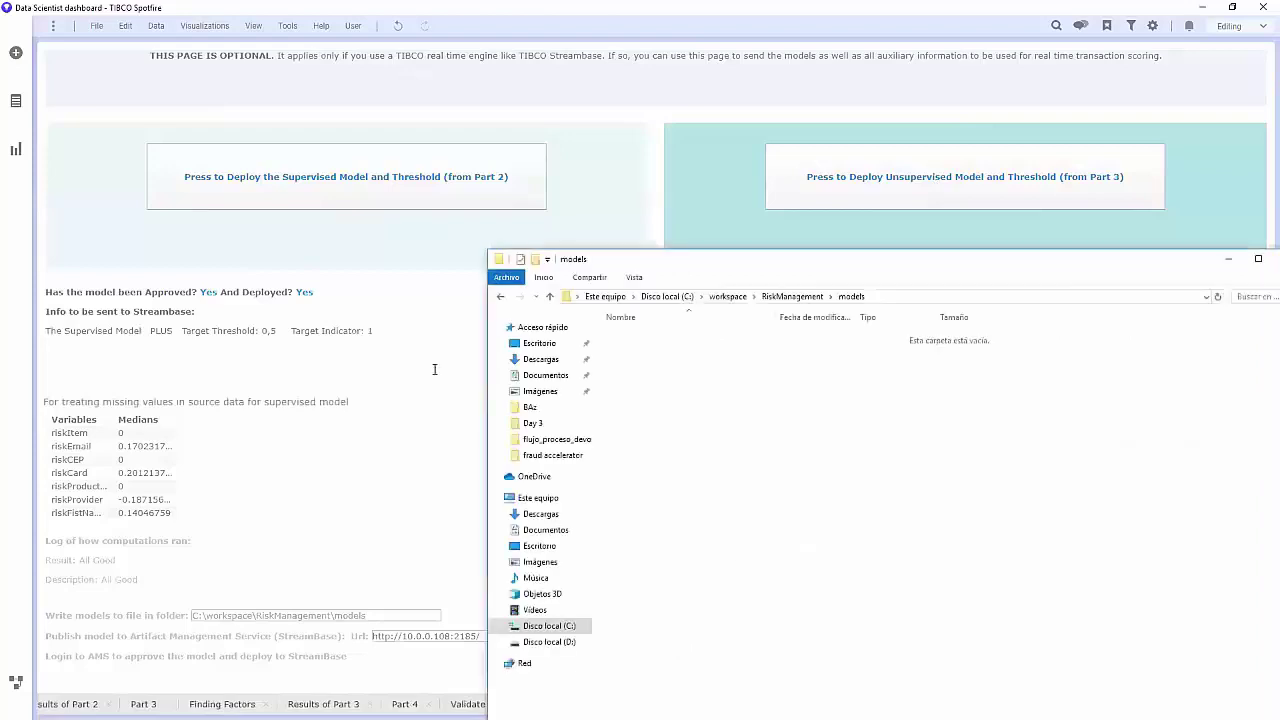
left_click(330, 176)
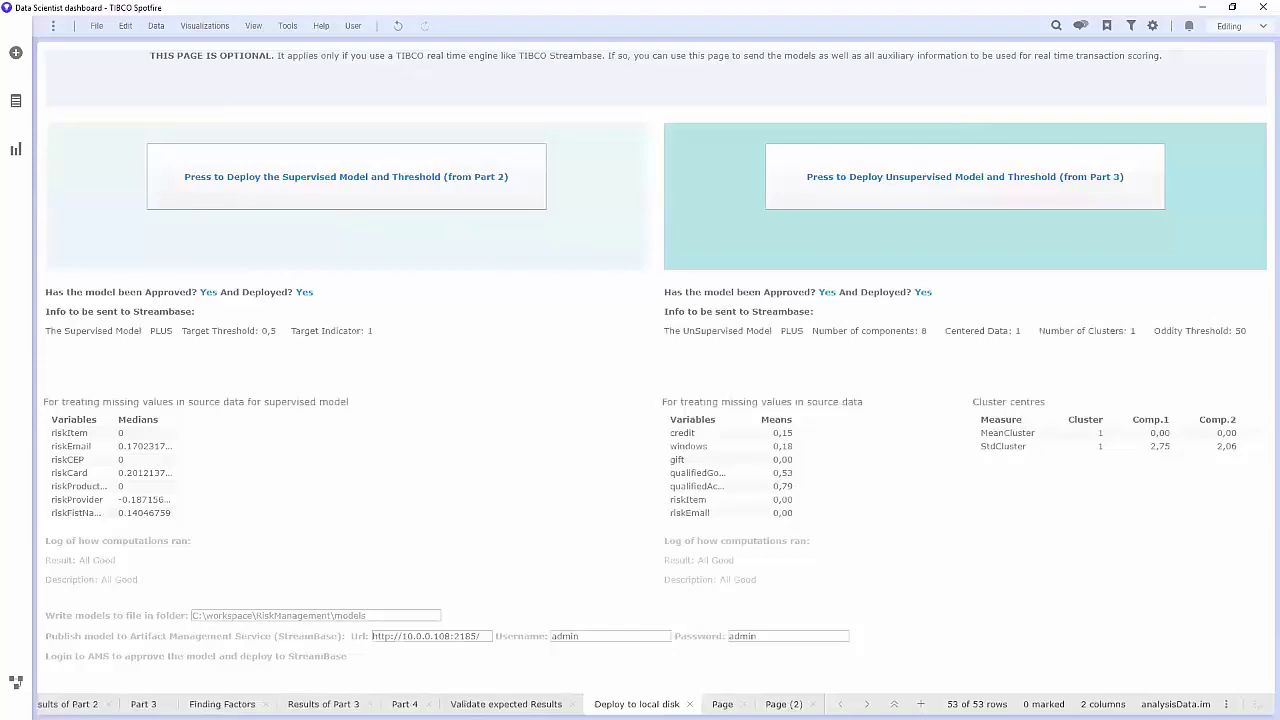
key("alt+Tab")
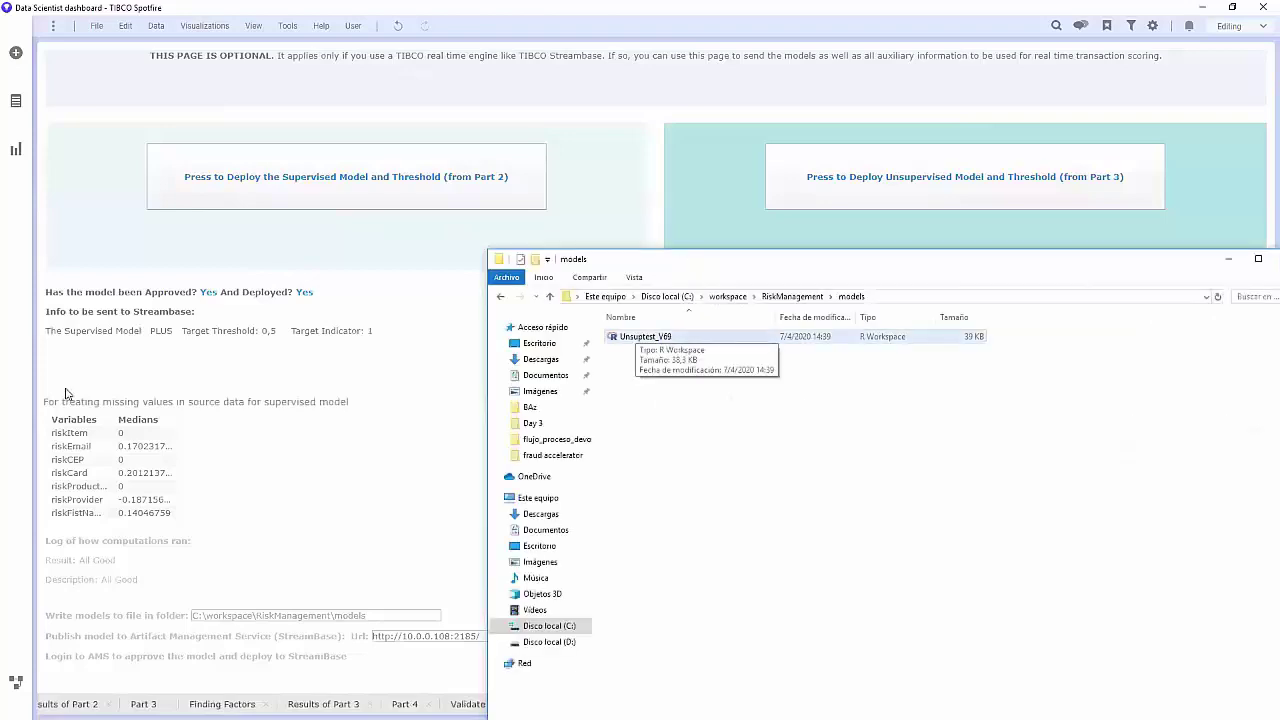
Switch to TIBCO Artifact Management Server, sign in with the prefilled account and expand the Risk project
left_click(818, 557)
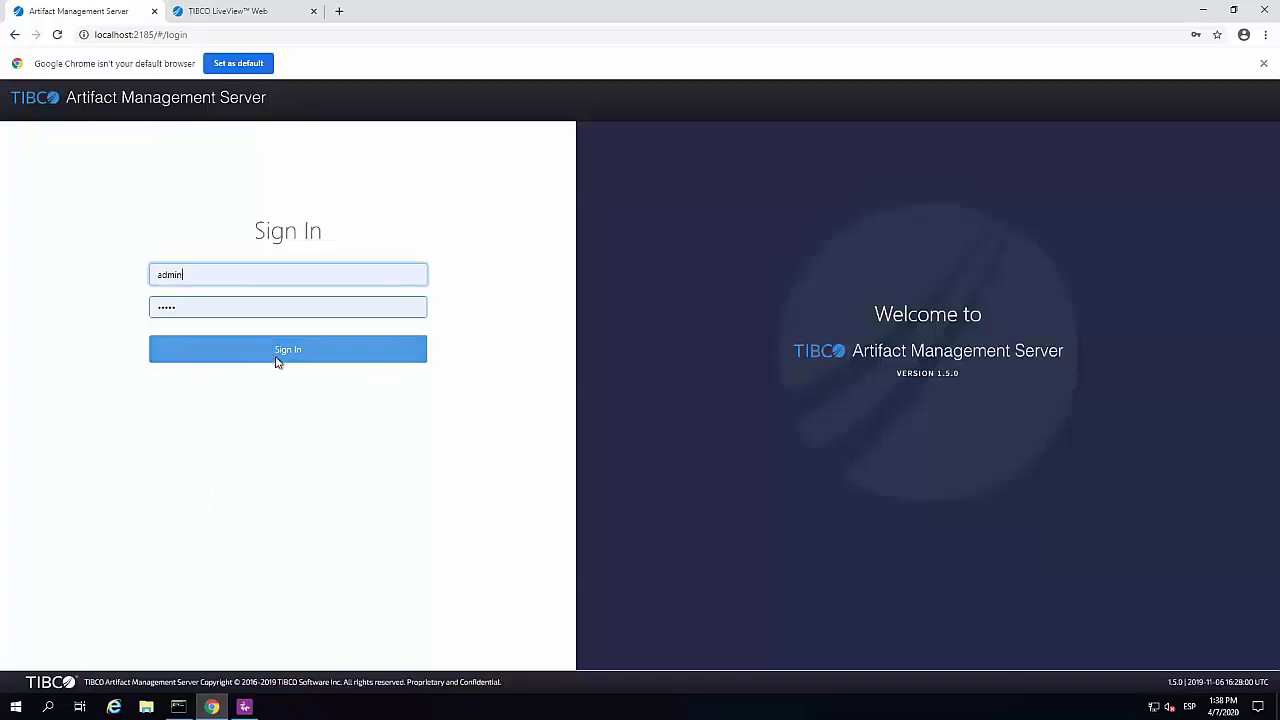
key("Return")
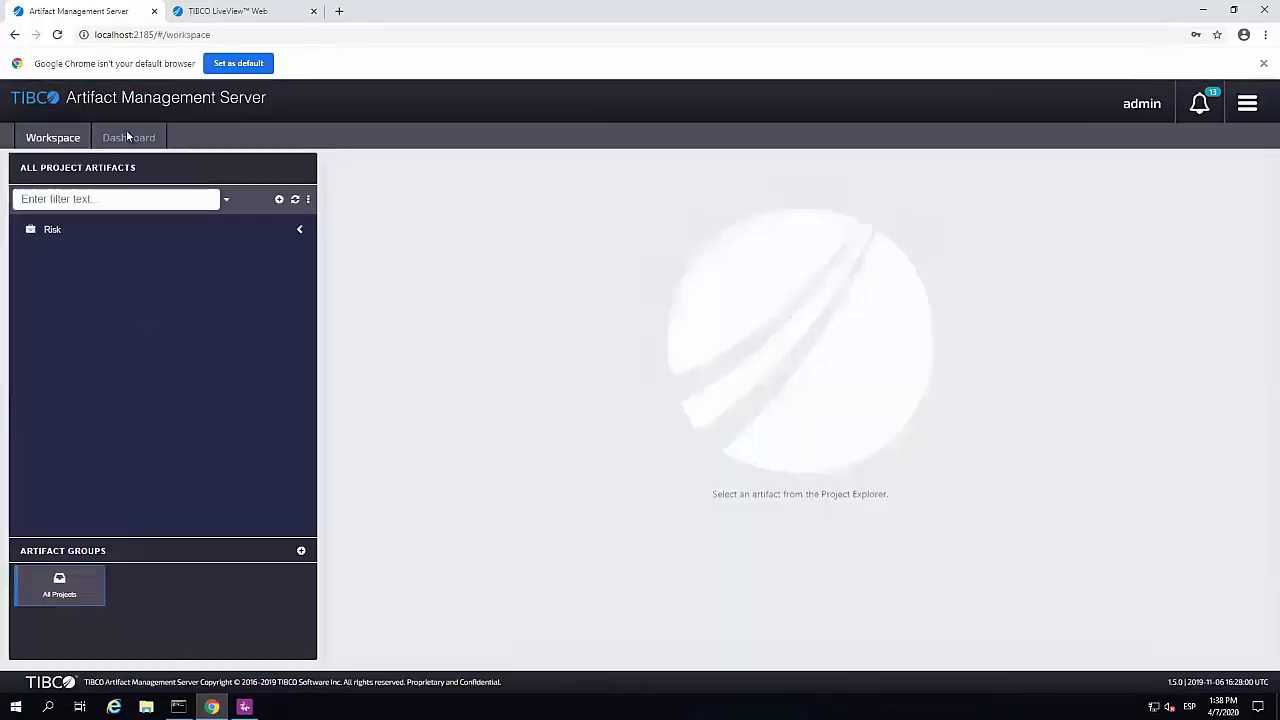
left_click(108, 229)
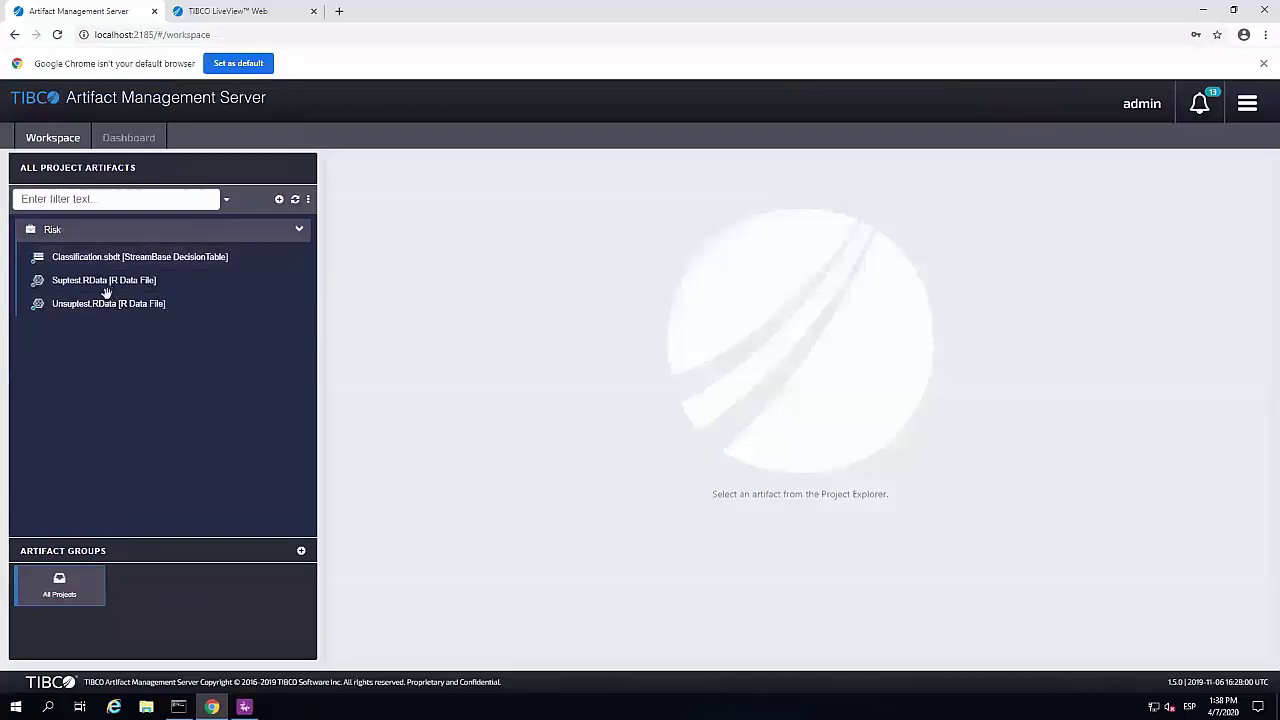
Open the Unsuptest.RData artifact, look over its available actions and check the newly exported files in the models folder
left_click(270, 306)
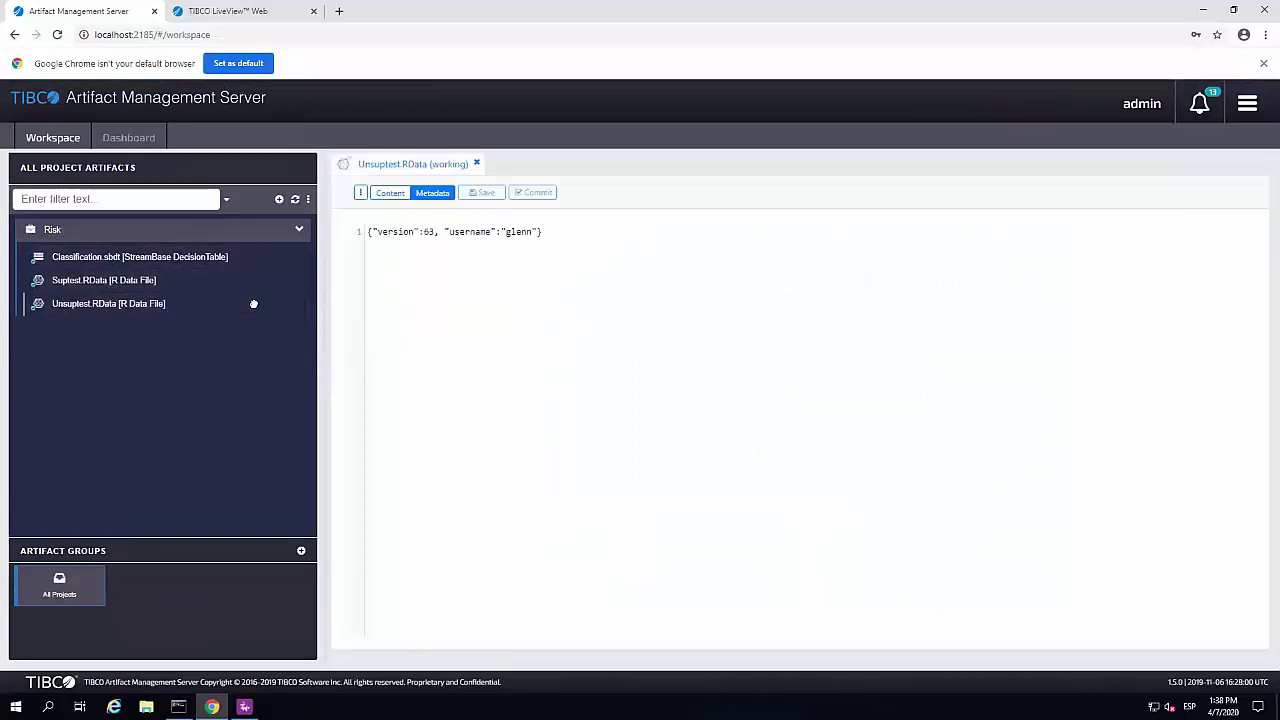
right_click(260, 310)
mouse_move(330, 369)
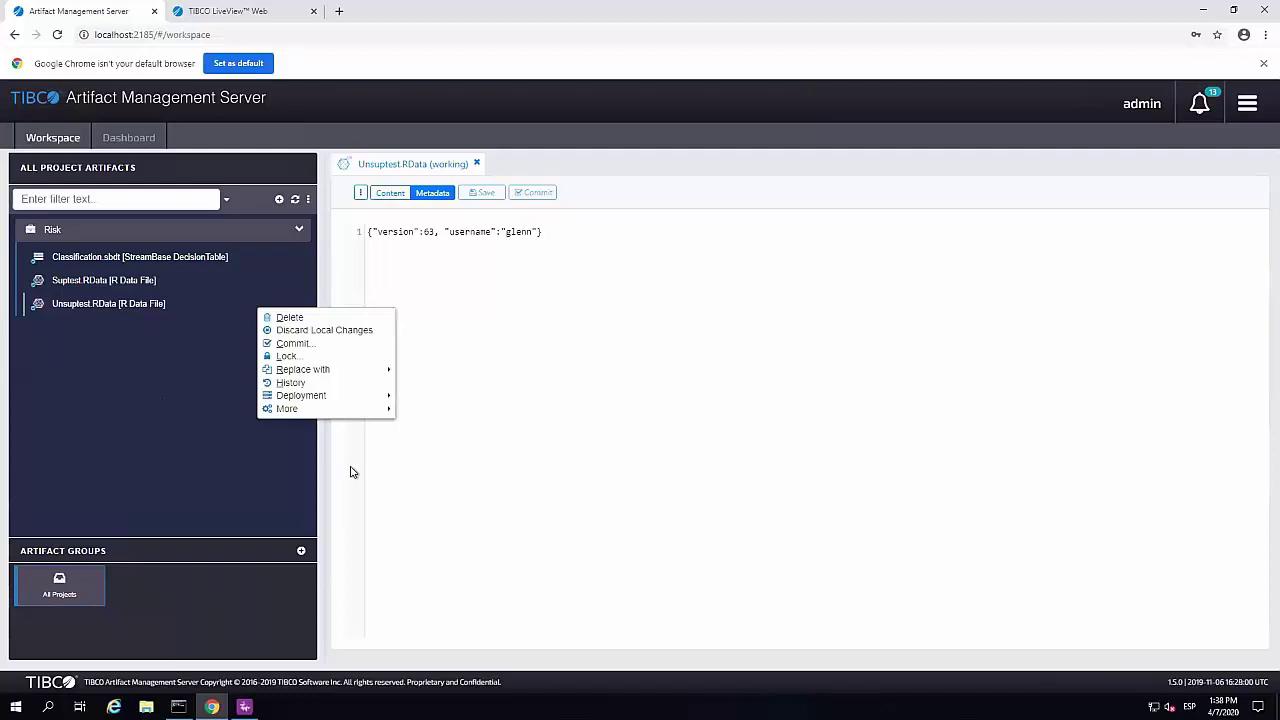
key("alt+Tab")
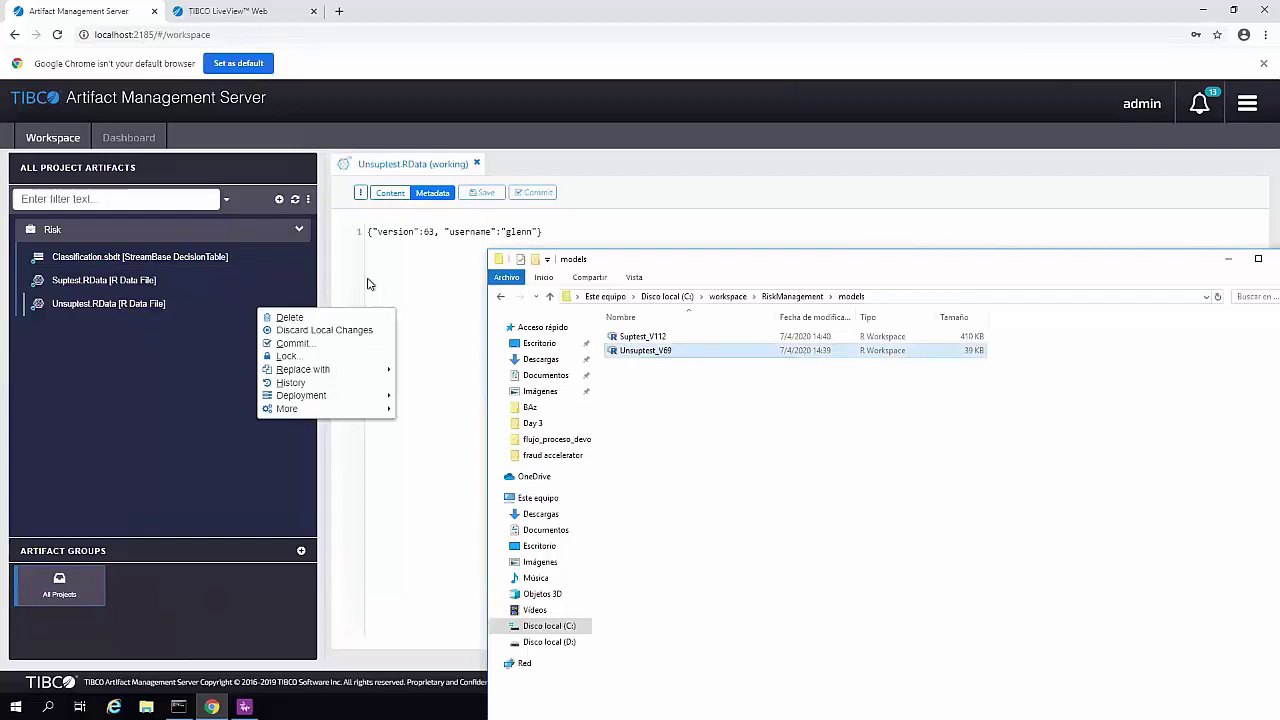
left_click(457, 492)
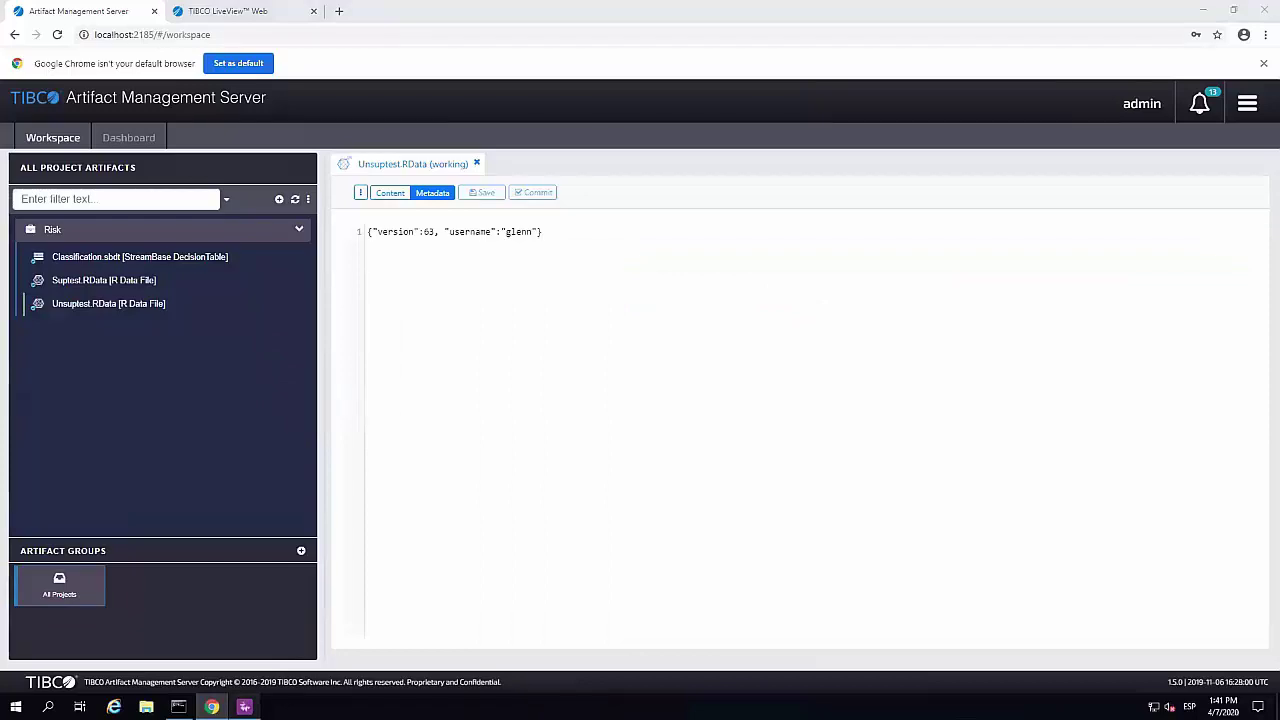
Switch to TIBCO StreamBase Studio and increase the playback speed of the Transactions feed simulation
key("alt+Tab")
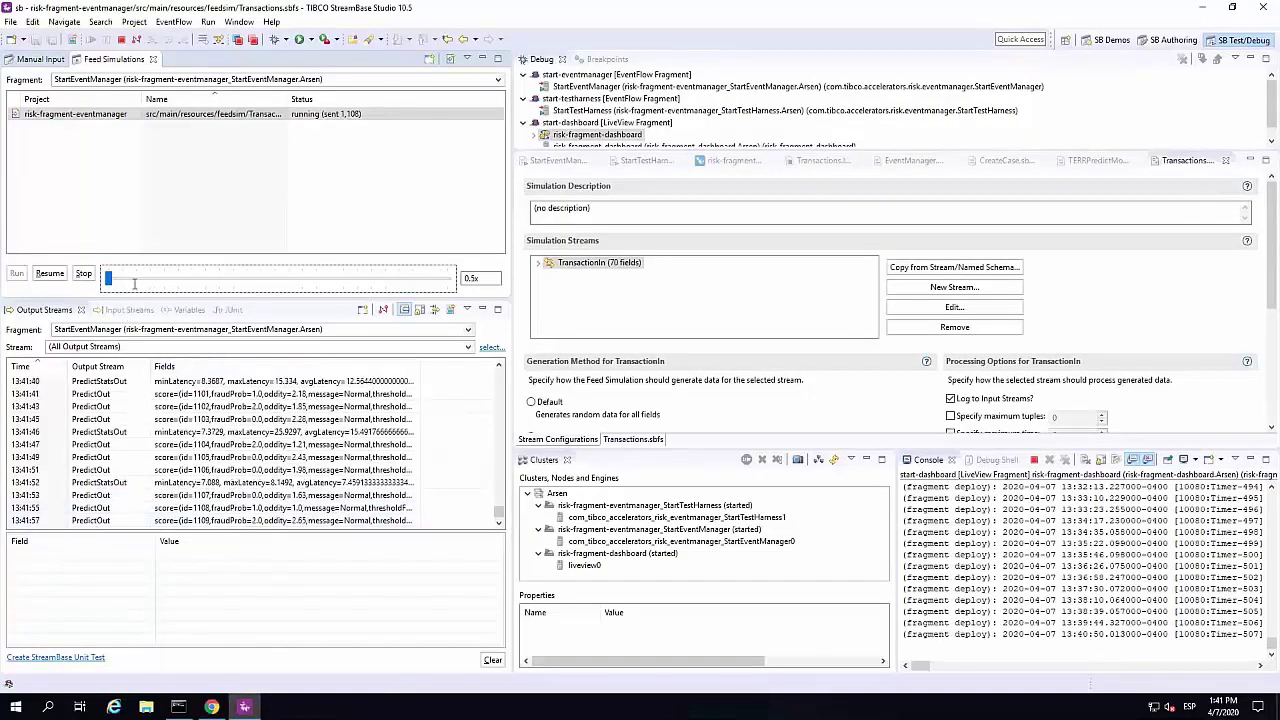
left_click_drag(113, 285, 129, 286)
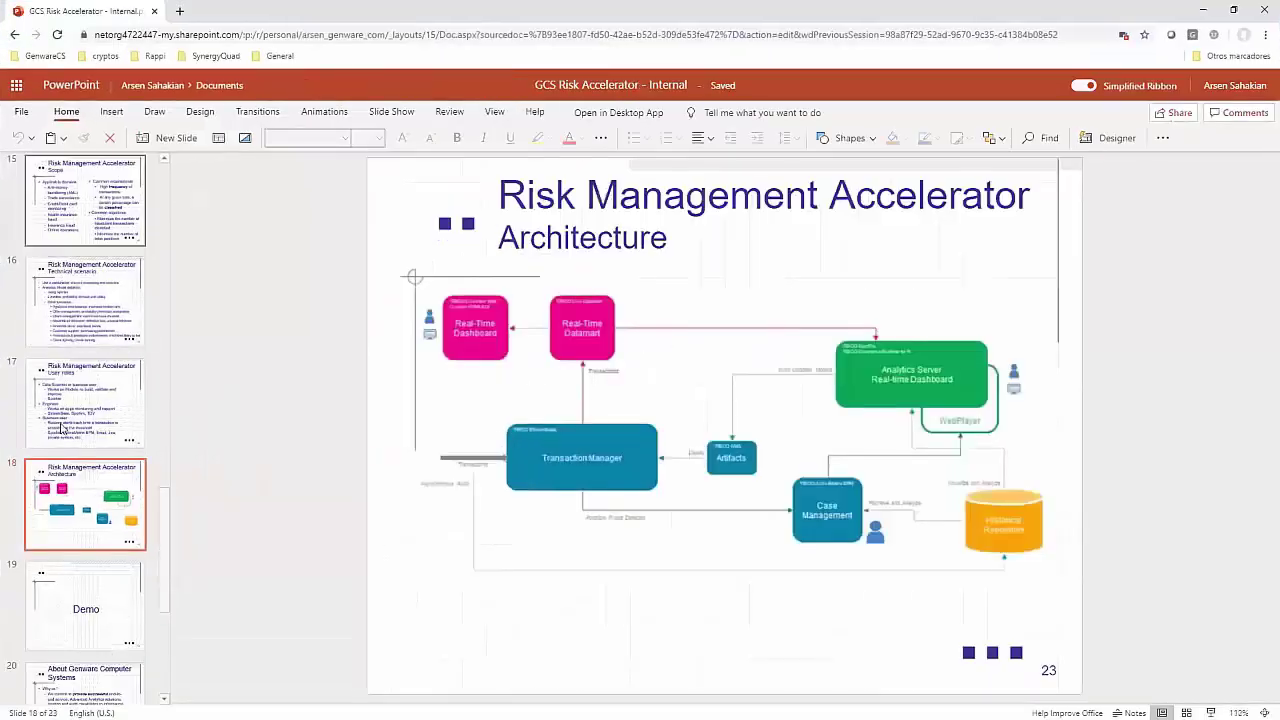
Go from the accelerator slides to the Risk Analyst dashboard in Spotfire and open Analyse Possible Frouds from its Home page
key("Page_Up")
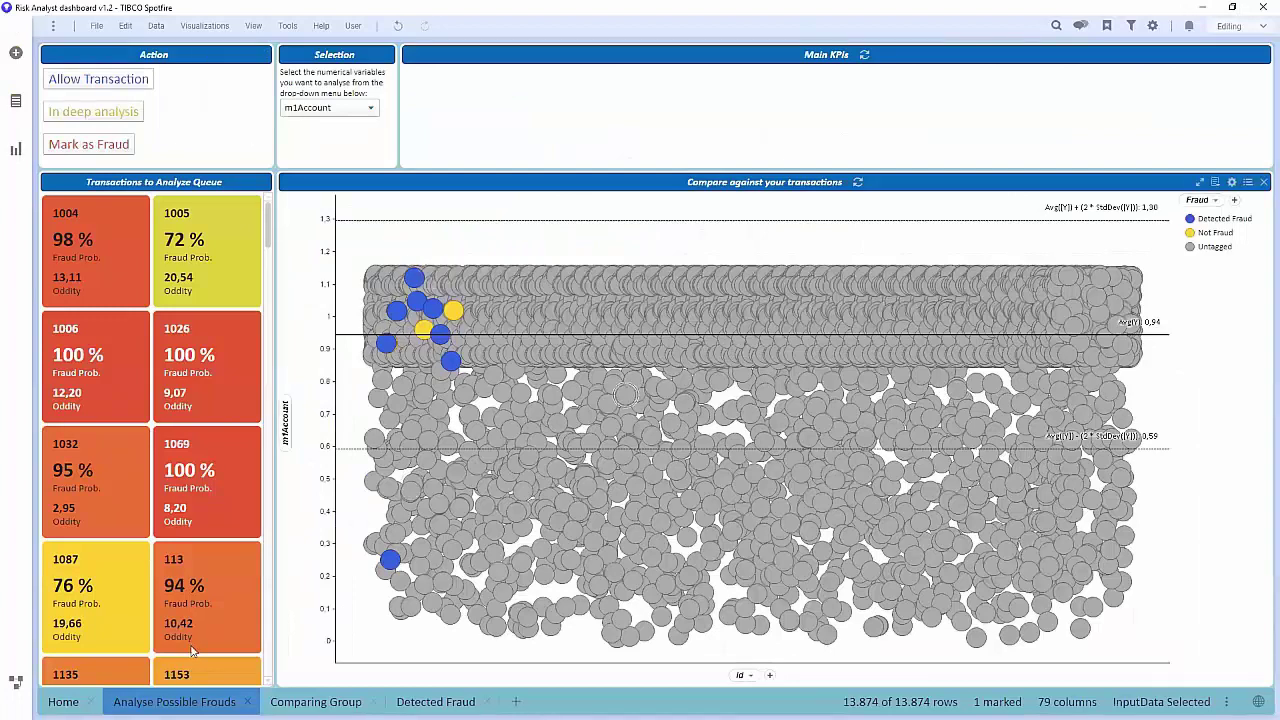
left_click(63, 701)
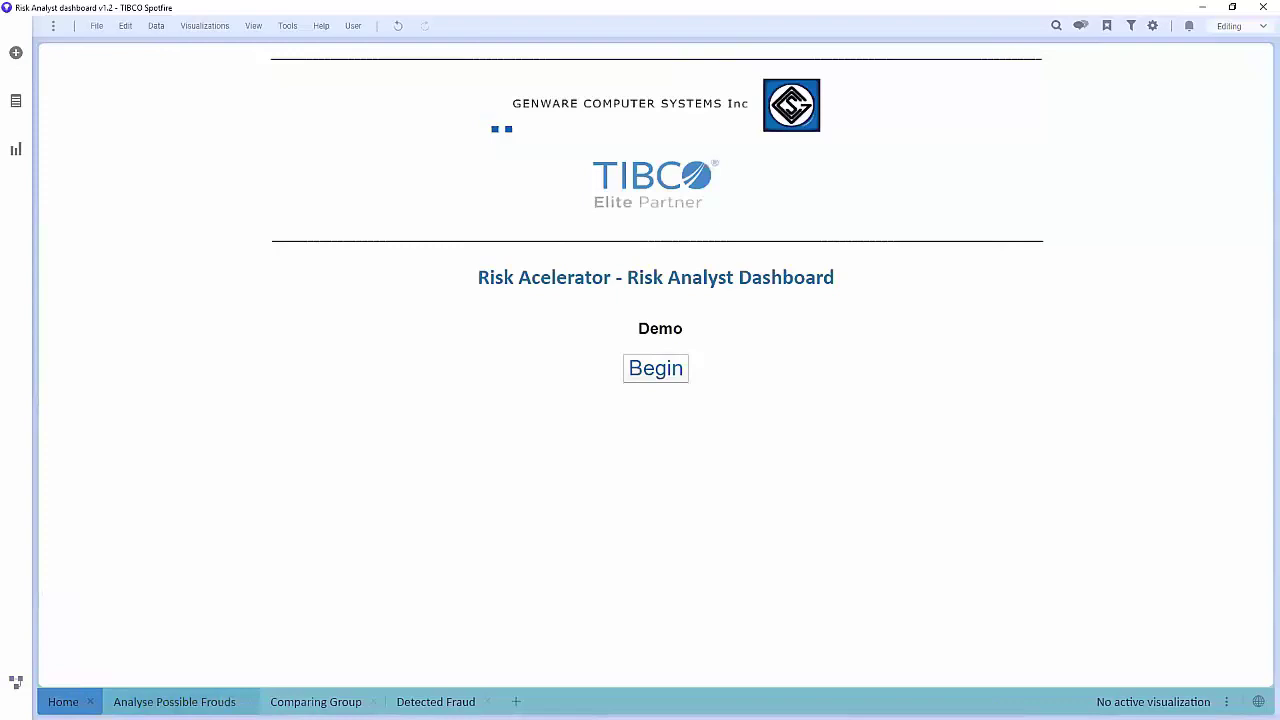
left_click(150, 695)
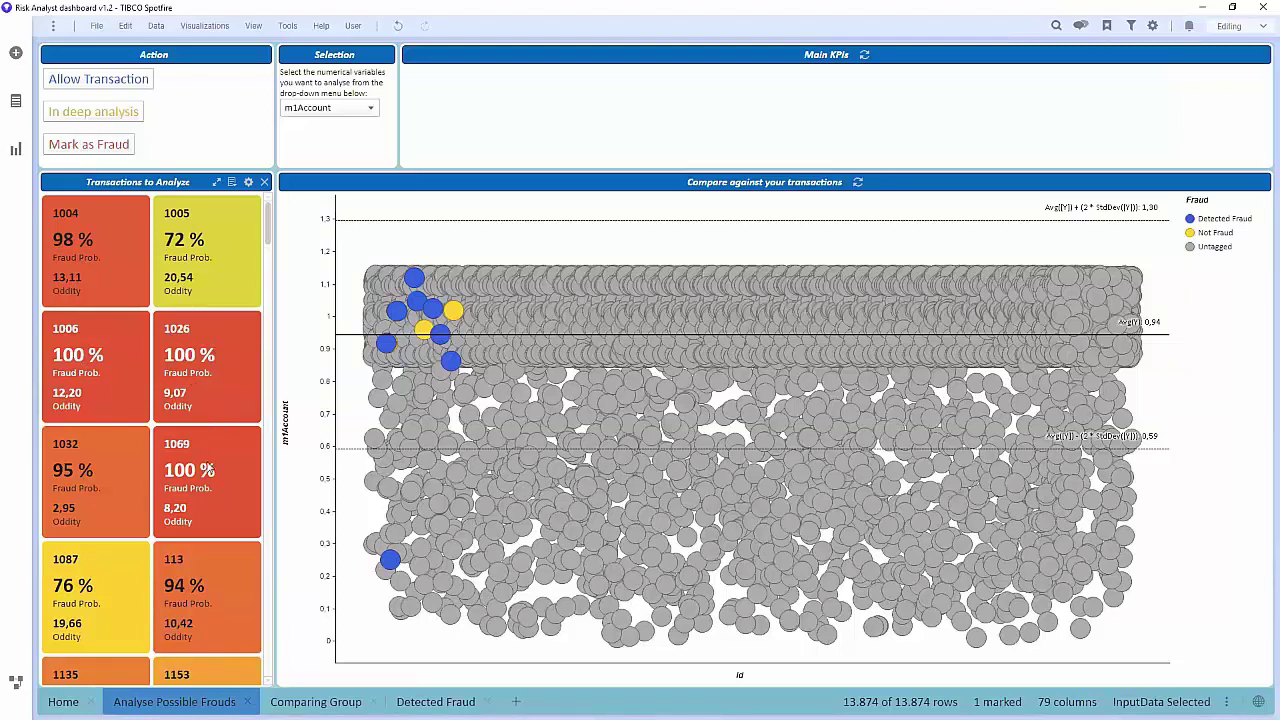
Select the first transaction in the analysis queue and inspect its main KPIs and its position among the other transactions
scroll(217, 355, "down", 1)
scroll(218, 370, "up", 1)
left_click(72, 244)
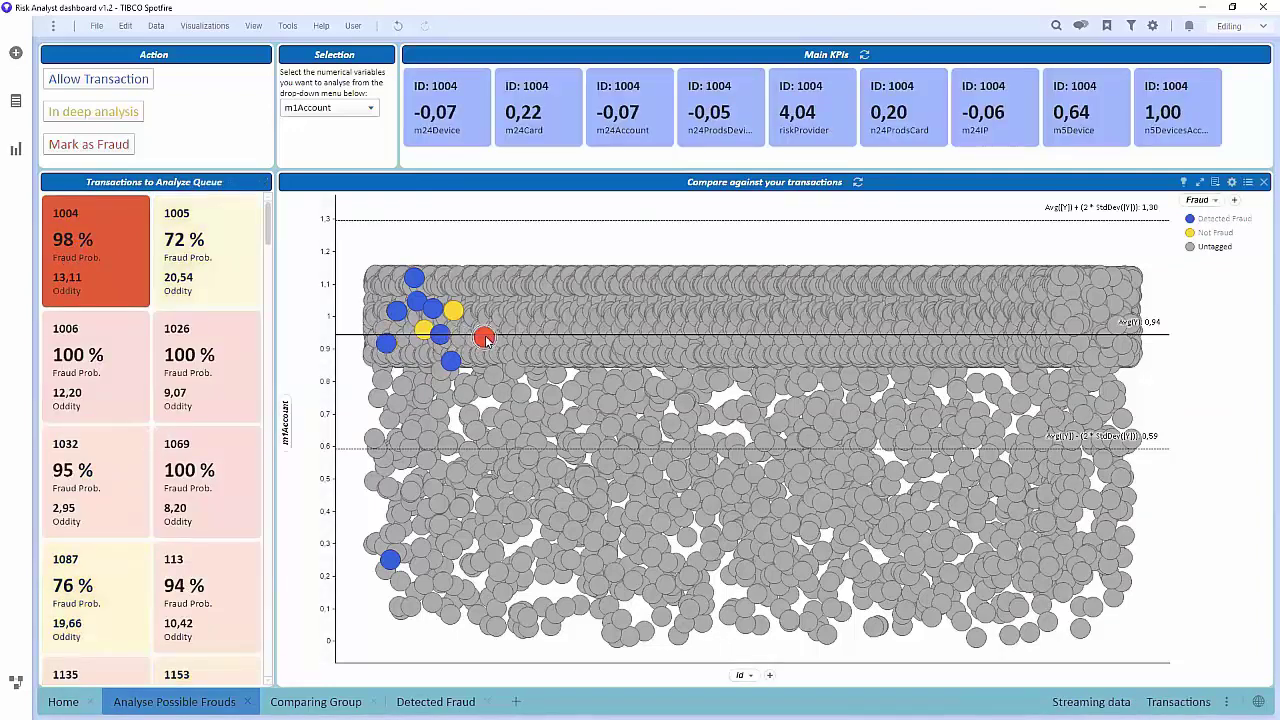
mouse_move(485, 339)
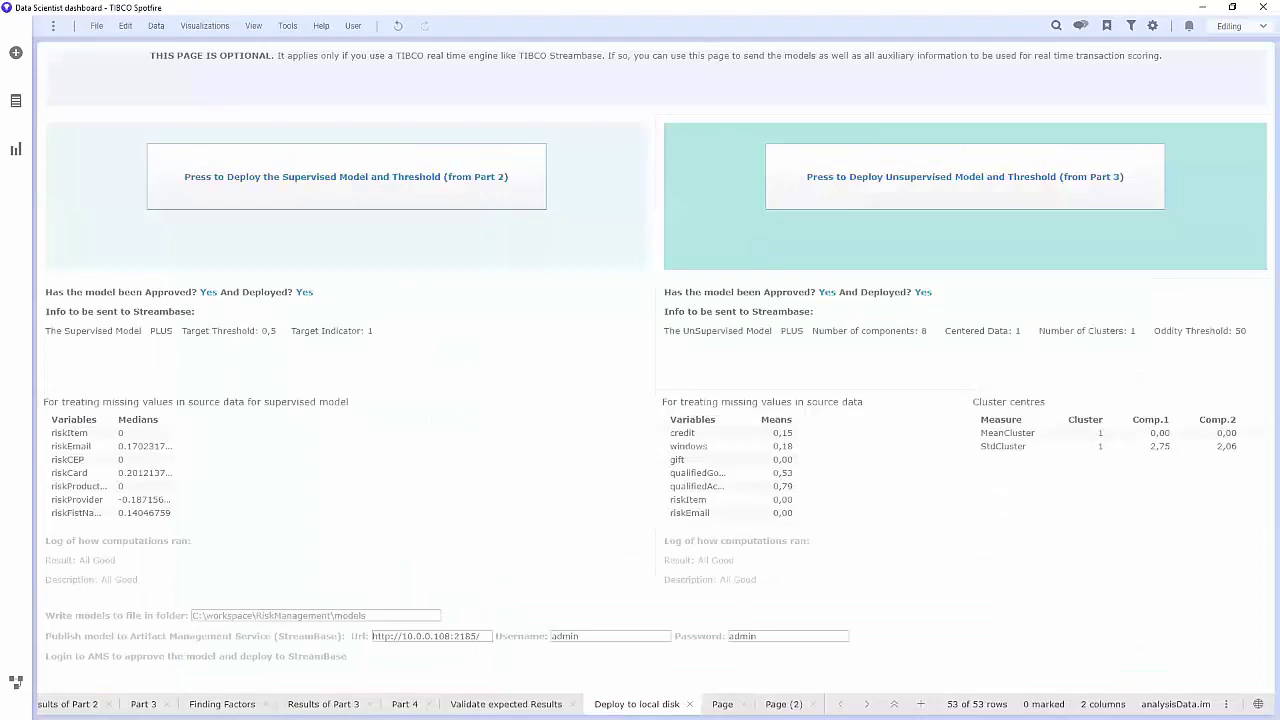
Switch to the Data Scientist dashboard and open its Model Building page to review the variables behind the KPIs
left_click(840, 704)
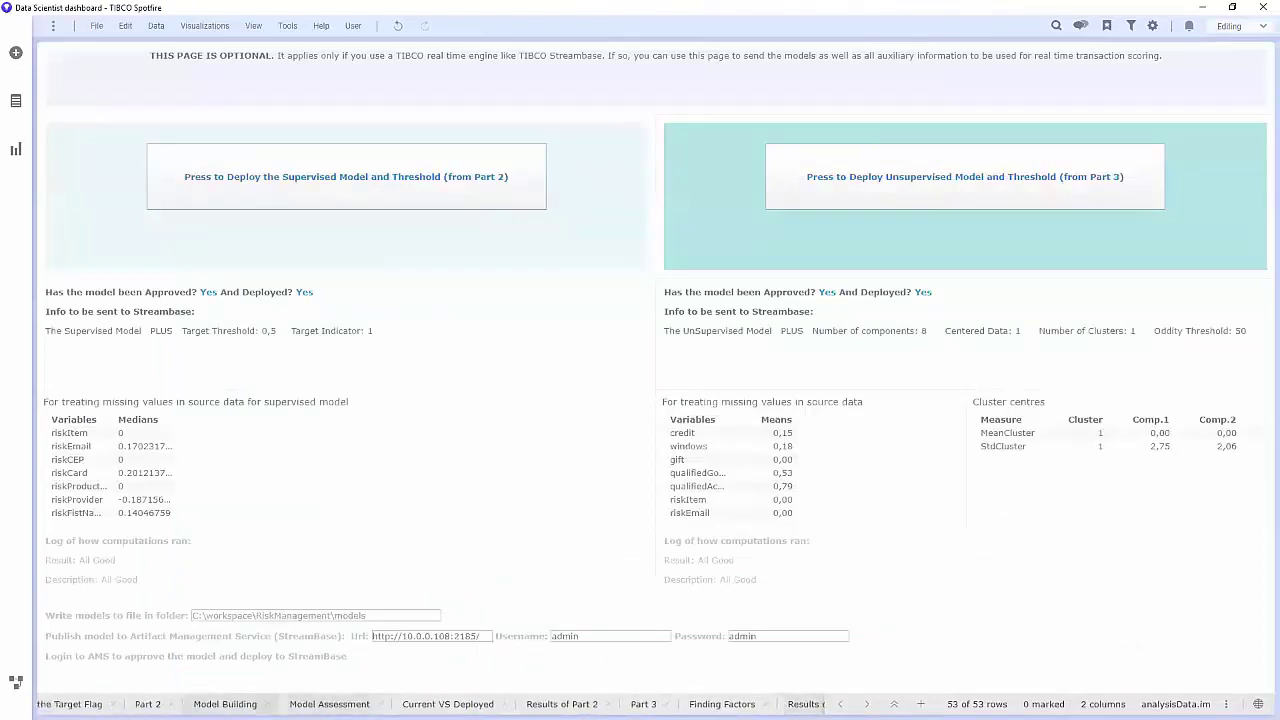
left_click(225, 704)
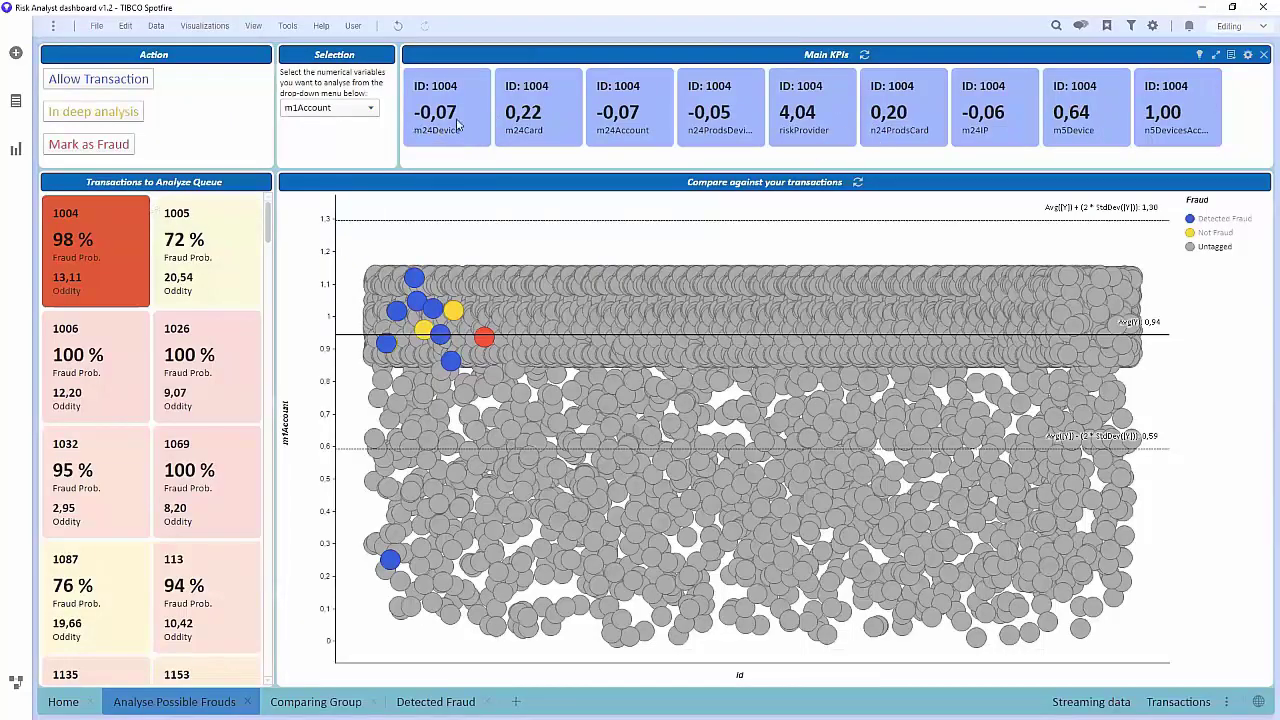
Back in the Risk Analyst dashboard, try m1IP as the compared numerical variable and set it to n1AccountsCard
left_click(438, 94)
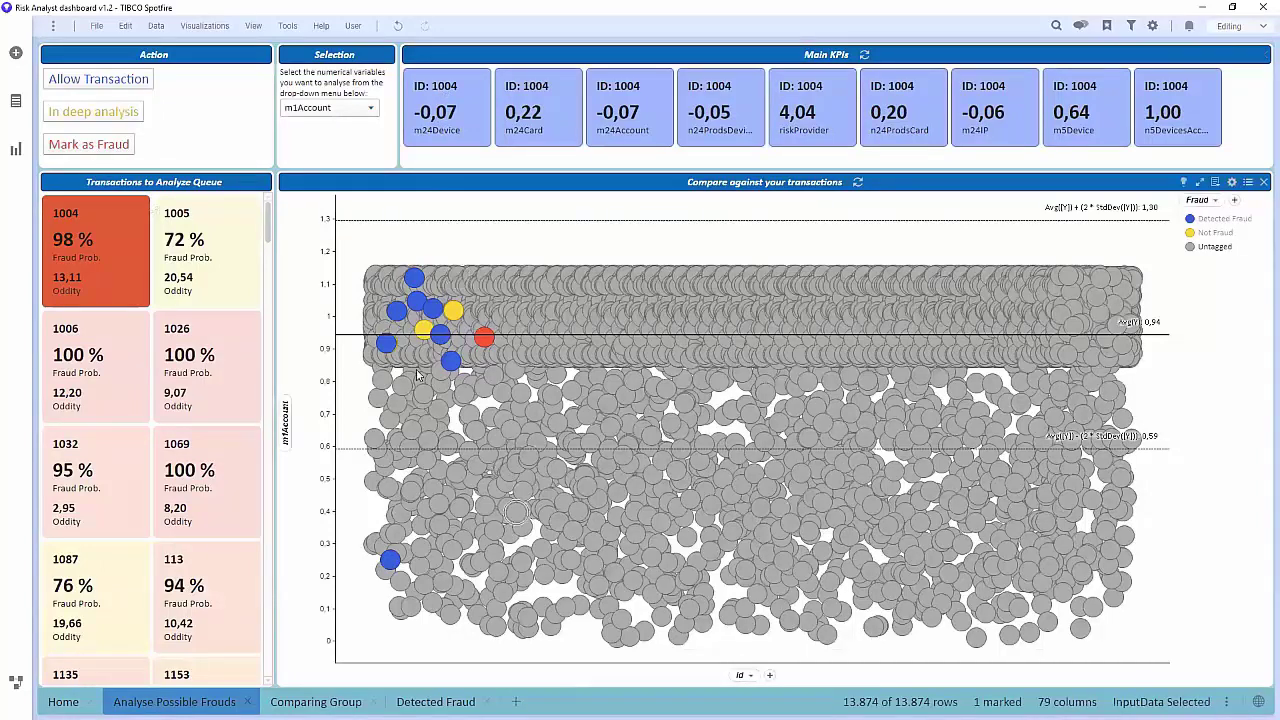
left_click(335, 108)
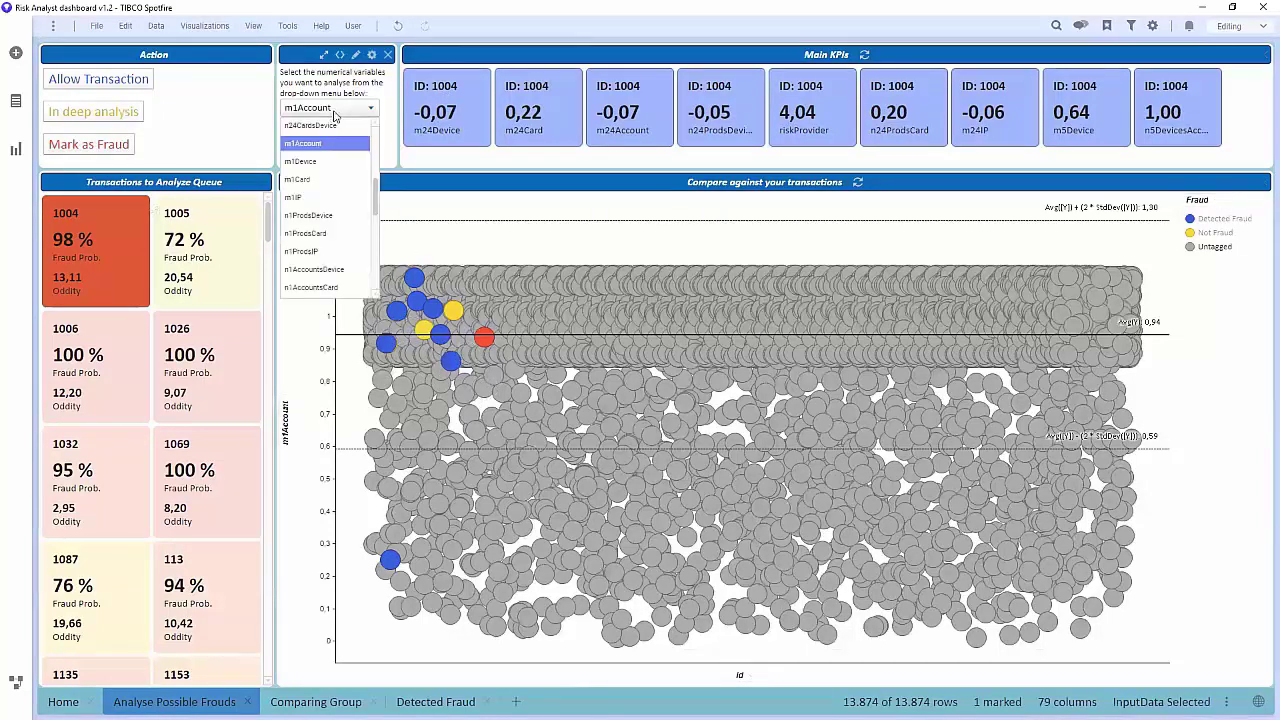
left_click(316, 197)
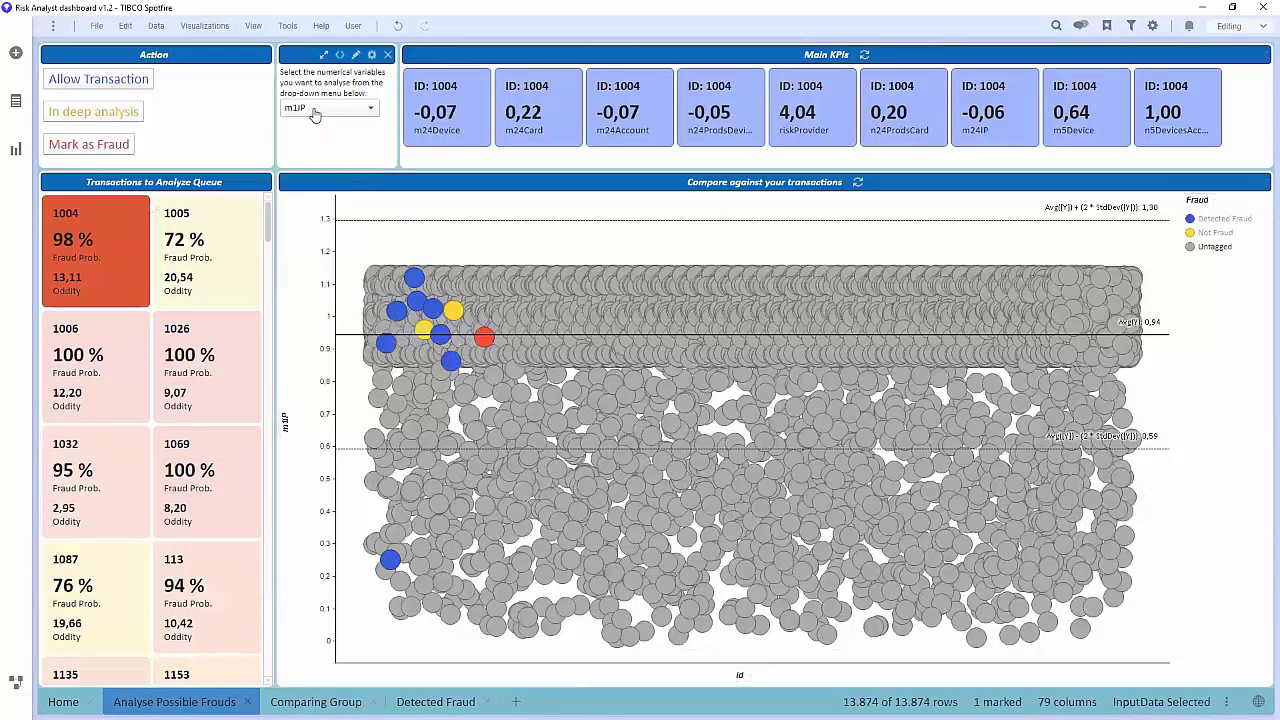
left_click(330, 108)
left_click(315, 233)
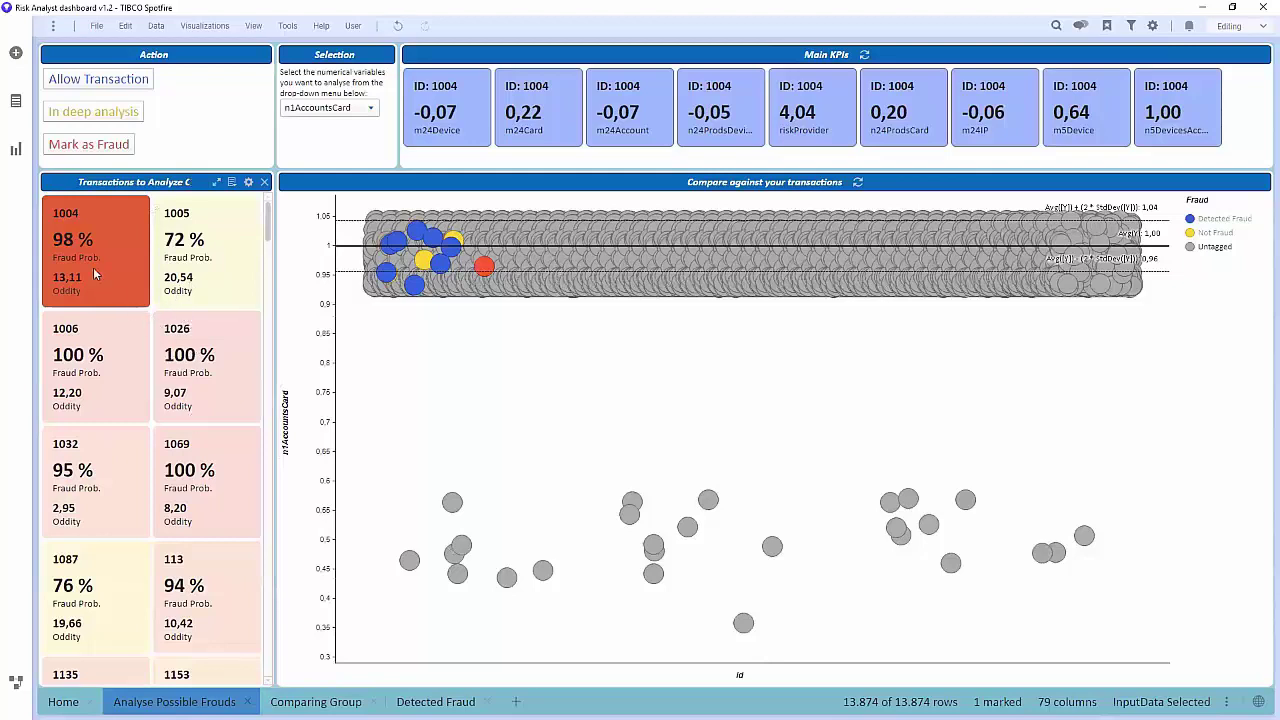
Allow the selected first transaction in the analysis queue
left_click(97, 82)
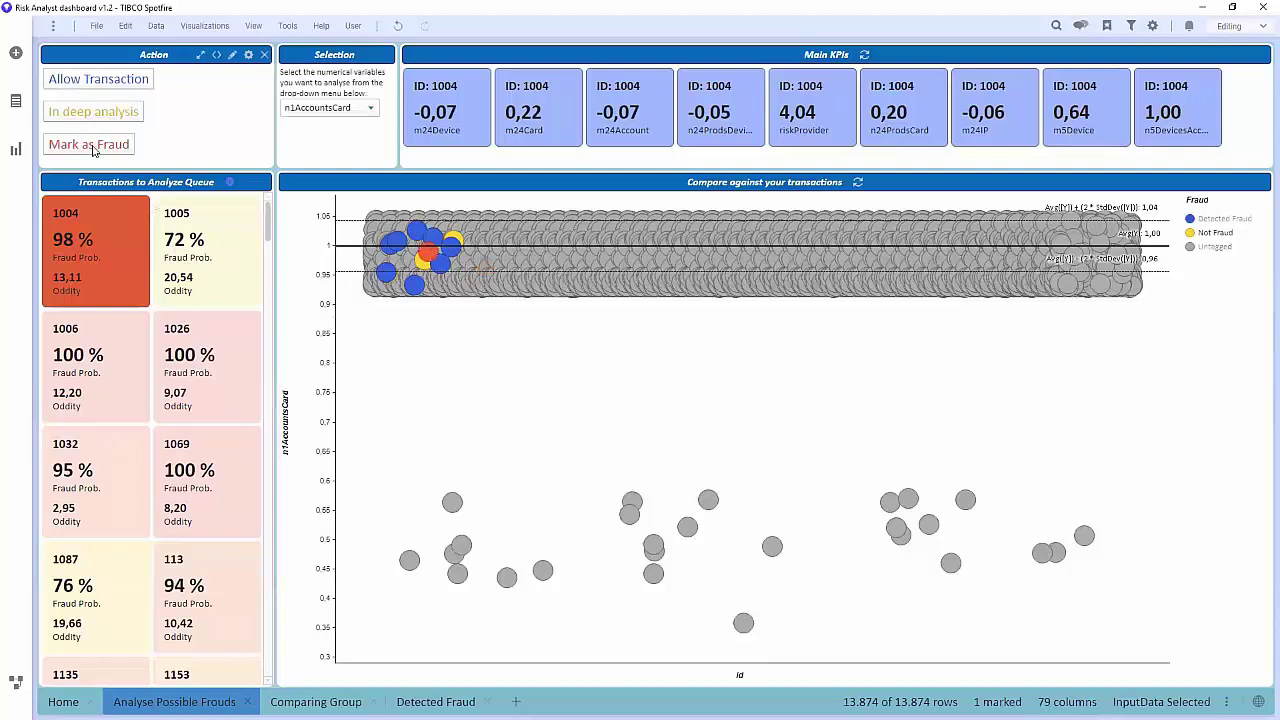
Send the first transaction in the queue to in-deep analysis and compare its values with the average measures
left_click(73, 209)
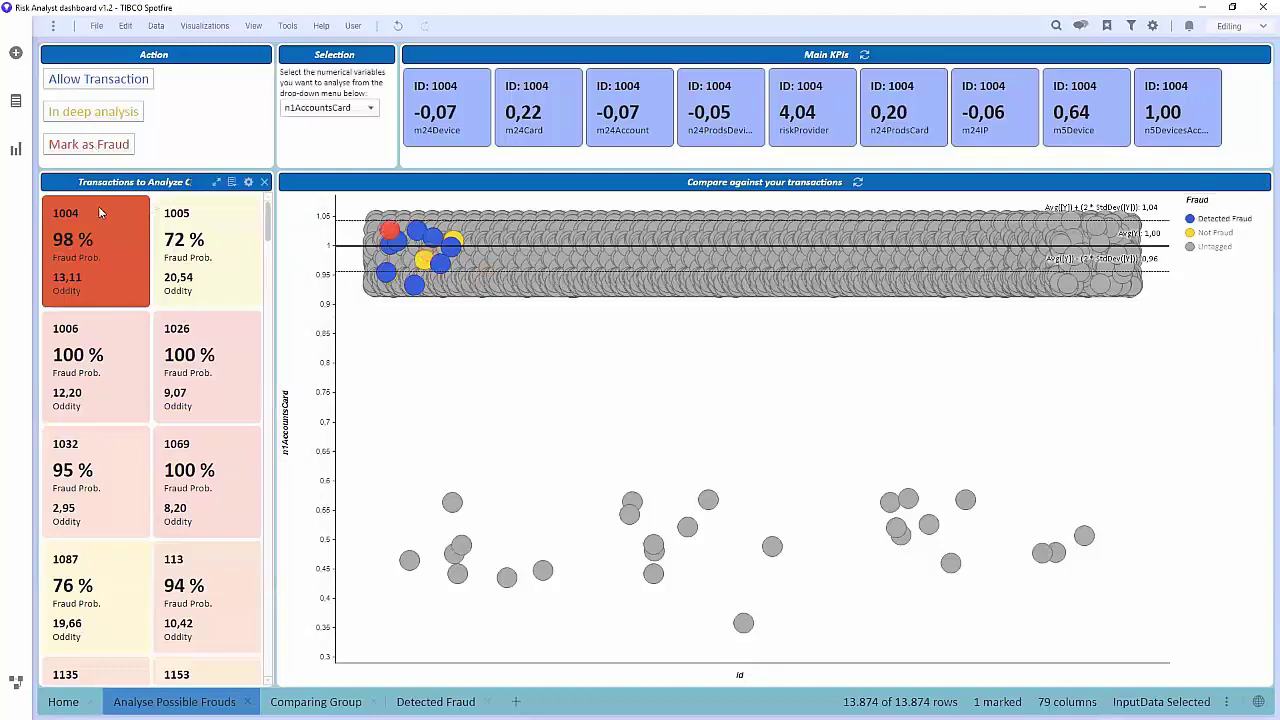
right_click(109, 258)
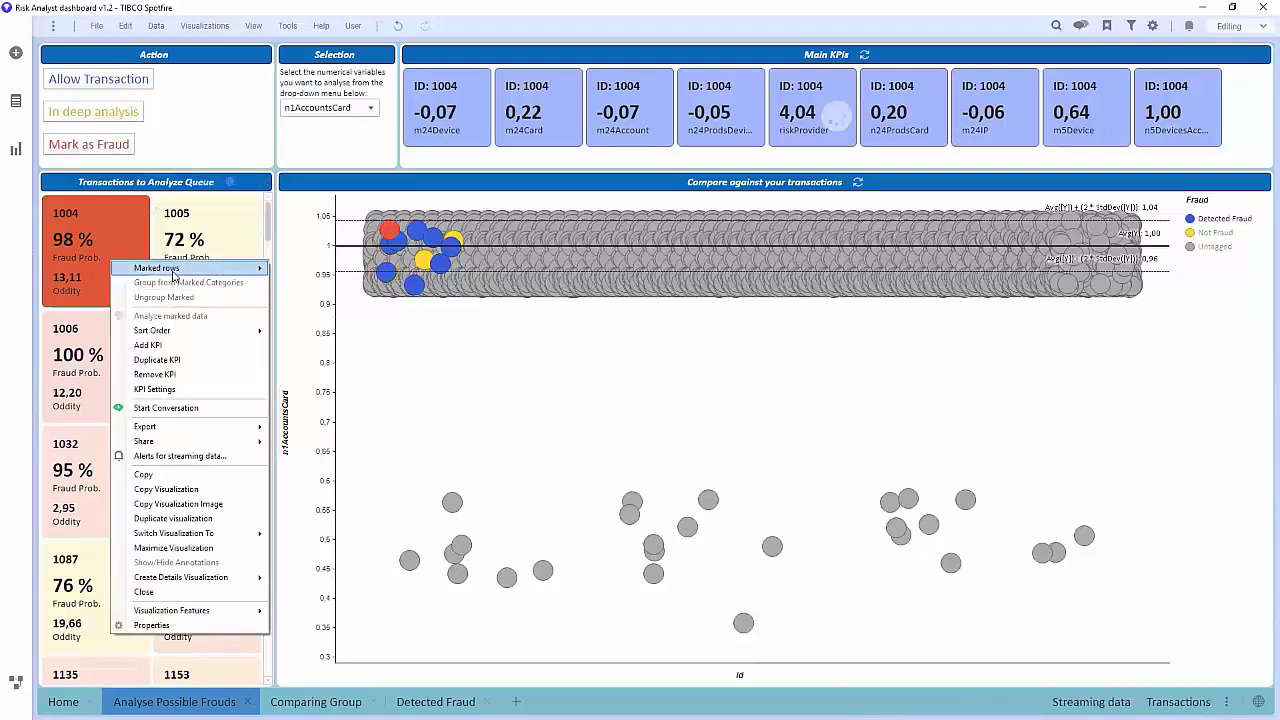
mouse_move(190, 268)
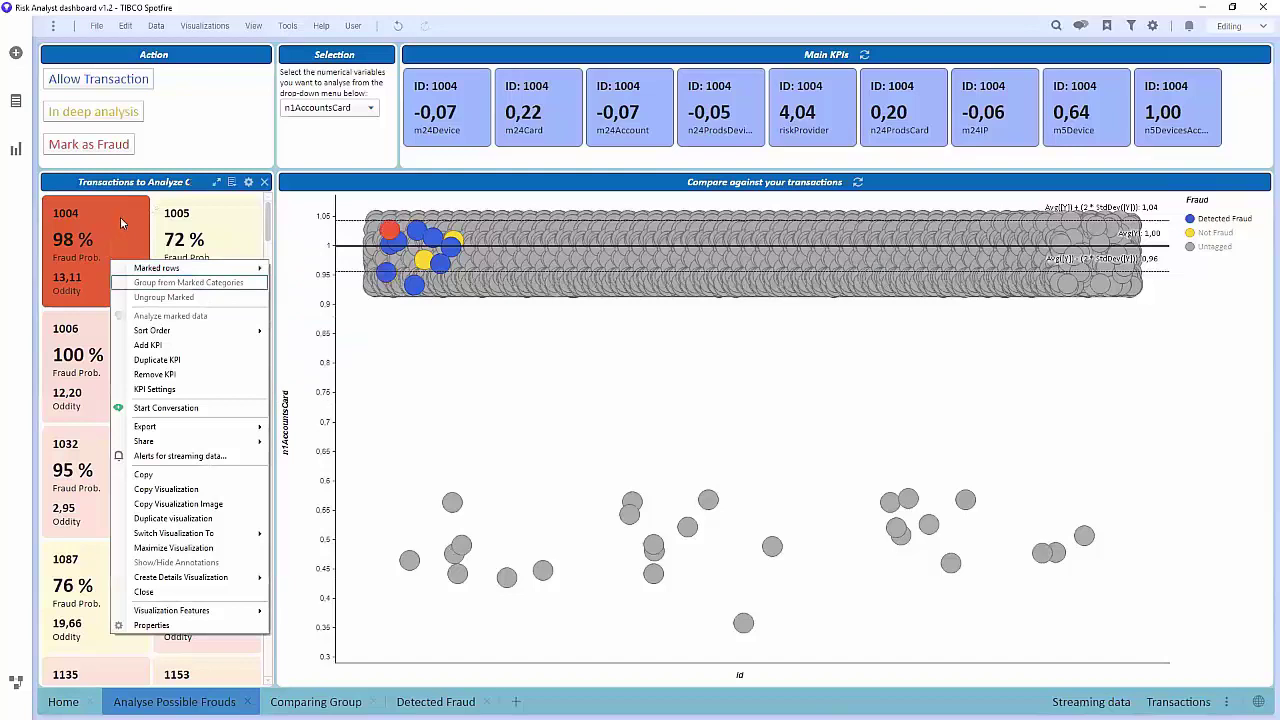
left_click(97, 287)
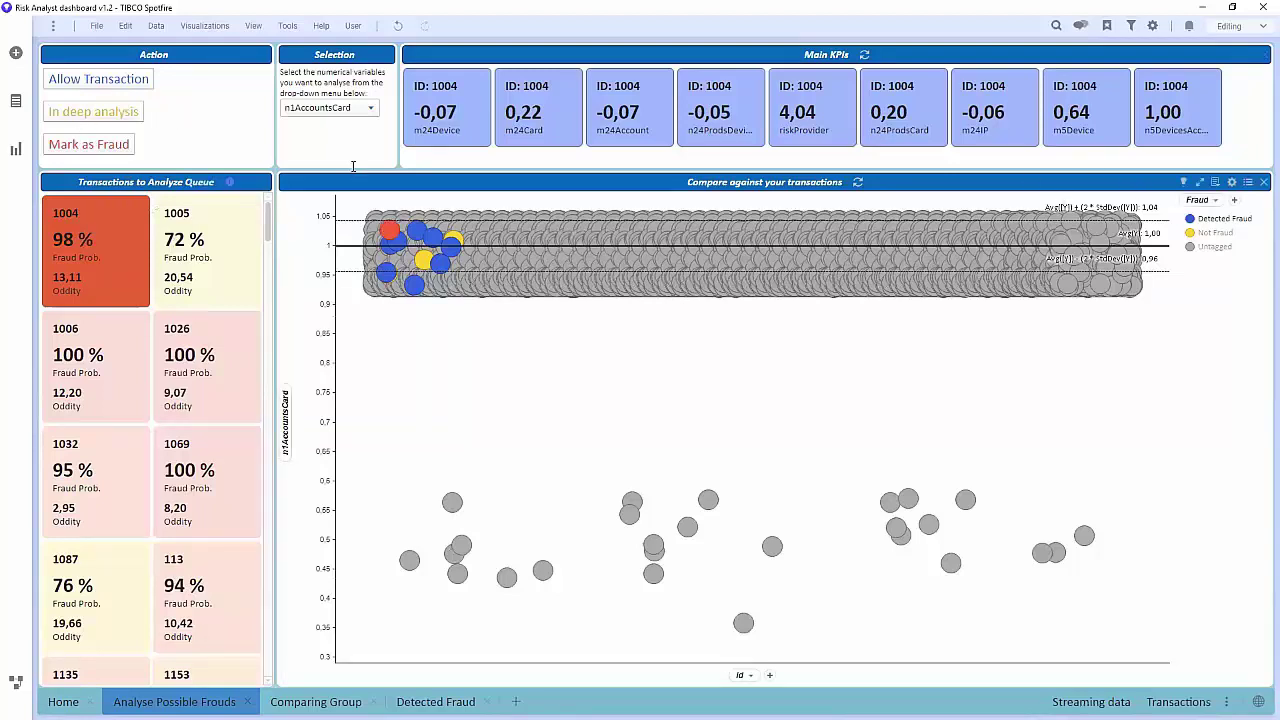
left_click(98, 112)
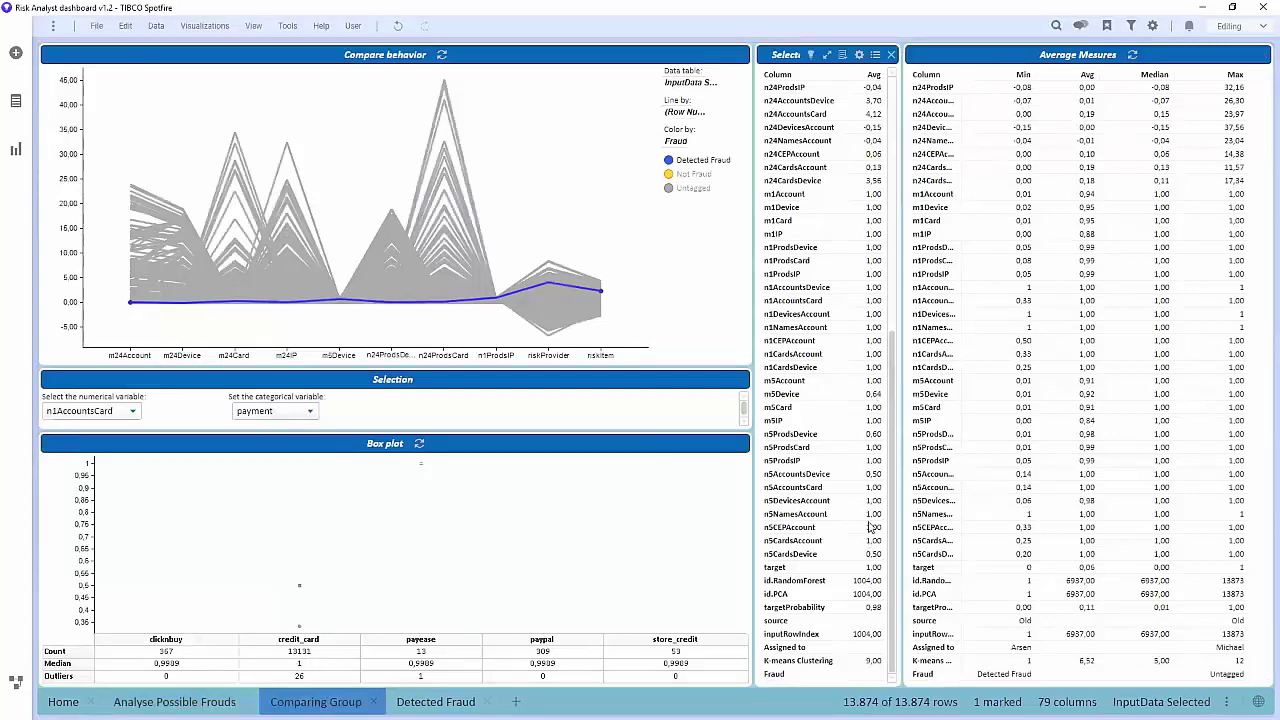
scroll(892, 477, "up", 10)
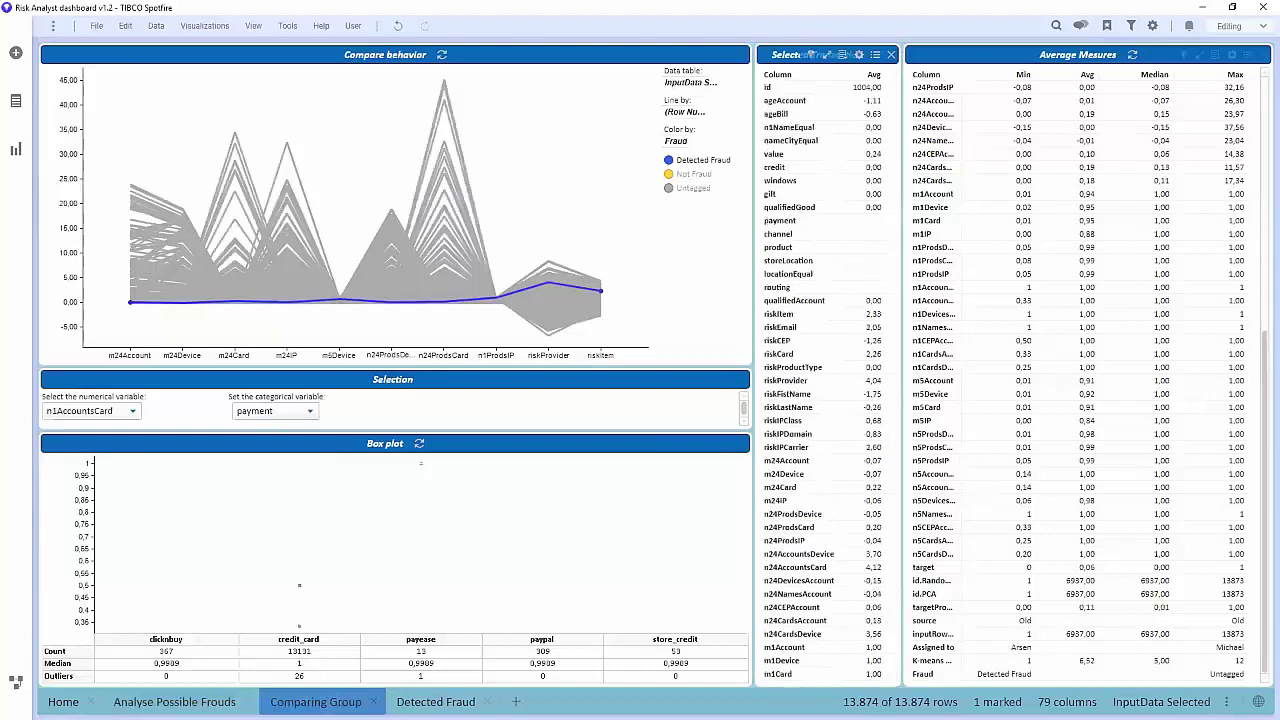
left_click_drag(1262, 497, 1262, 240)
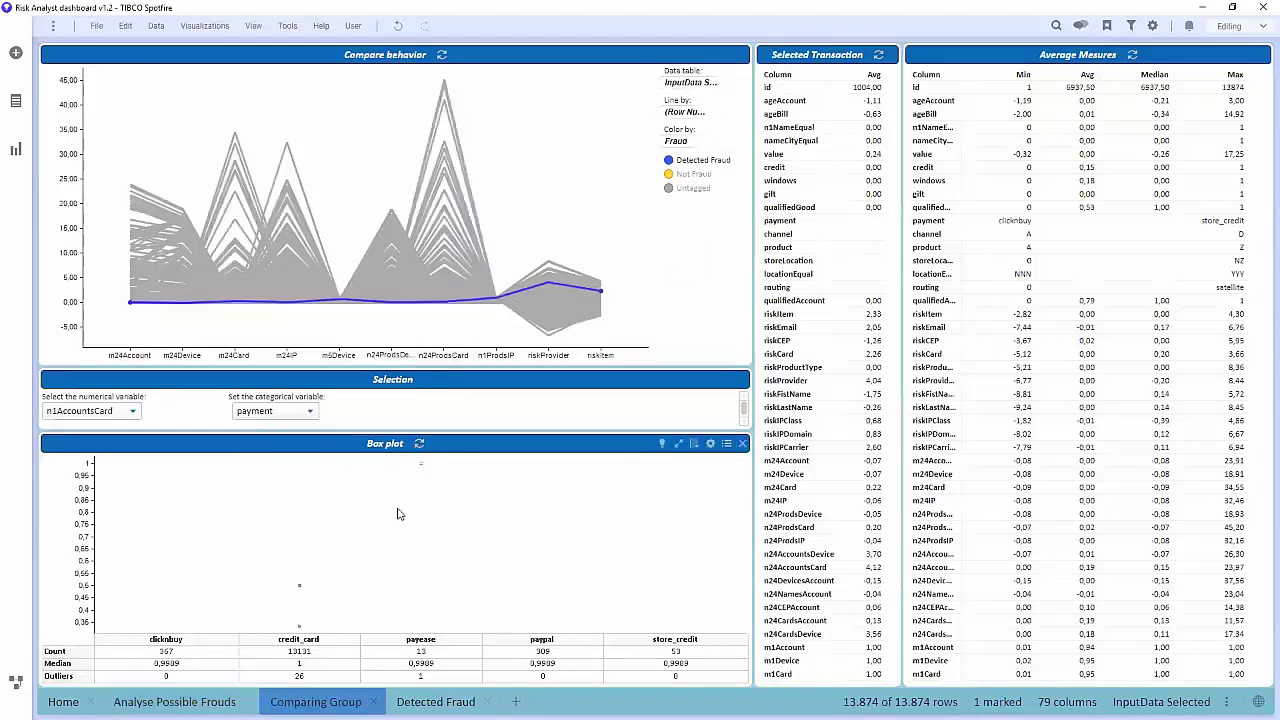
Try the box plot with n1NamesAccount as the numerical variable and channel as the categorical variable
left_click(128, 411)
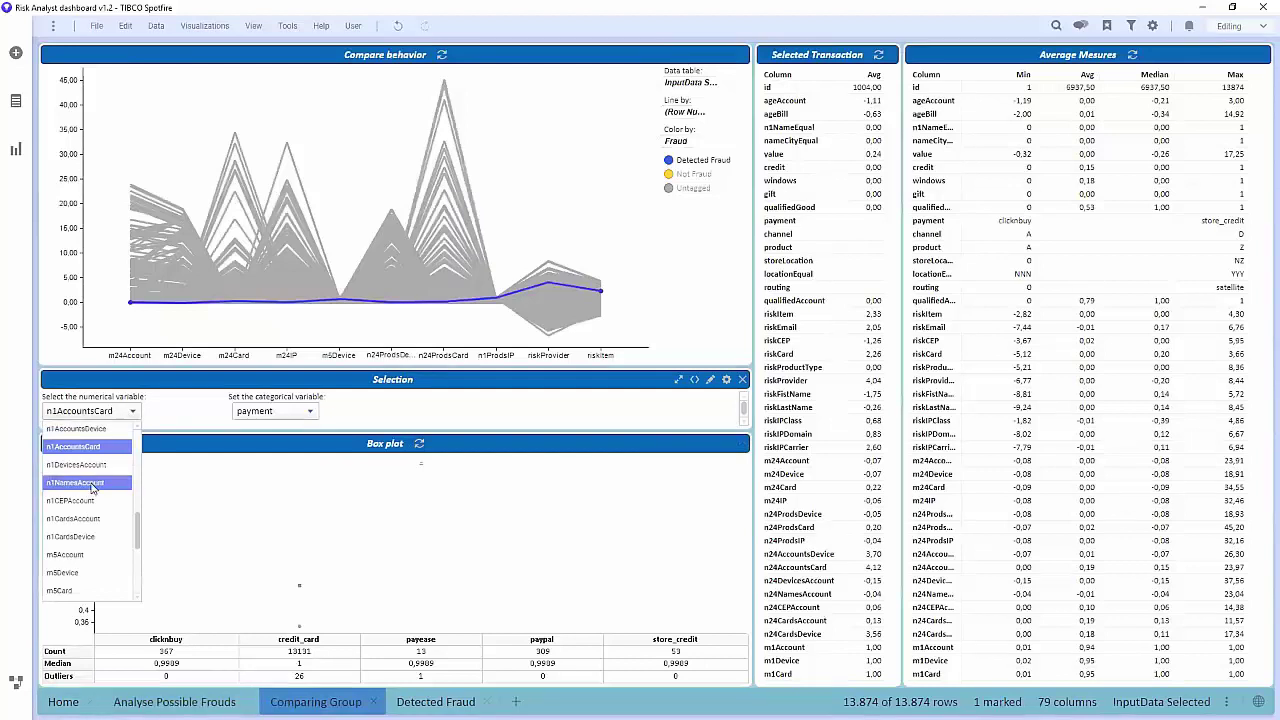
left_click(92, 487)
left_click(309, 412)
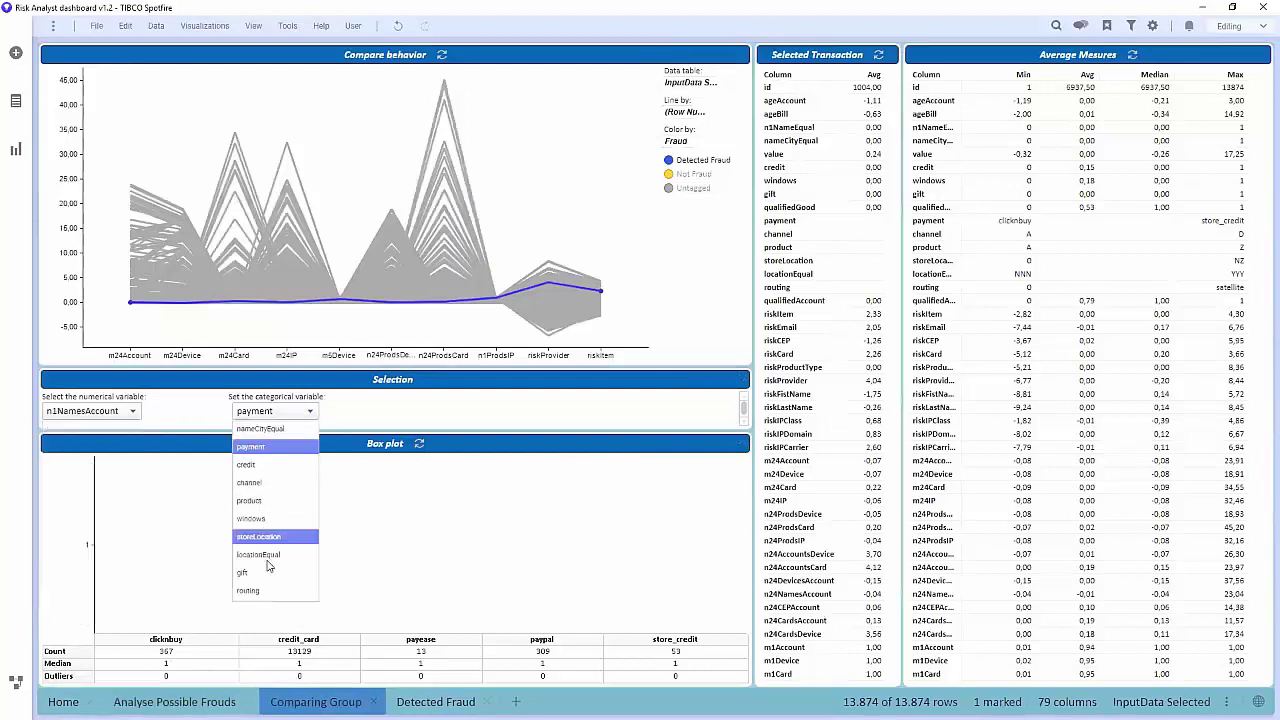
left_click(268, 484)
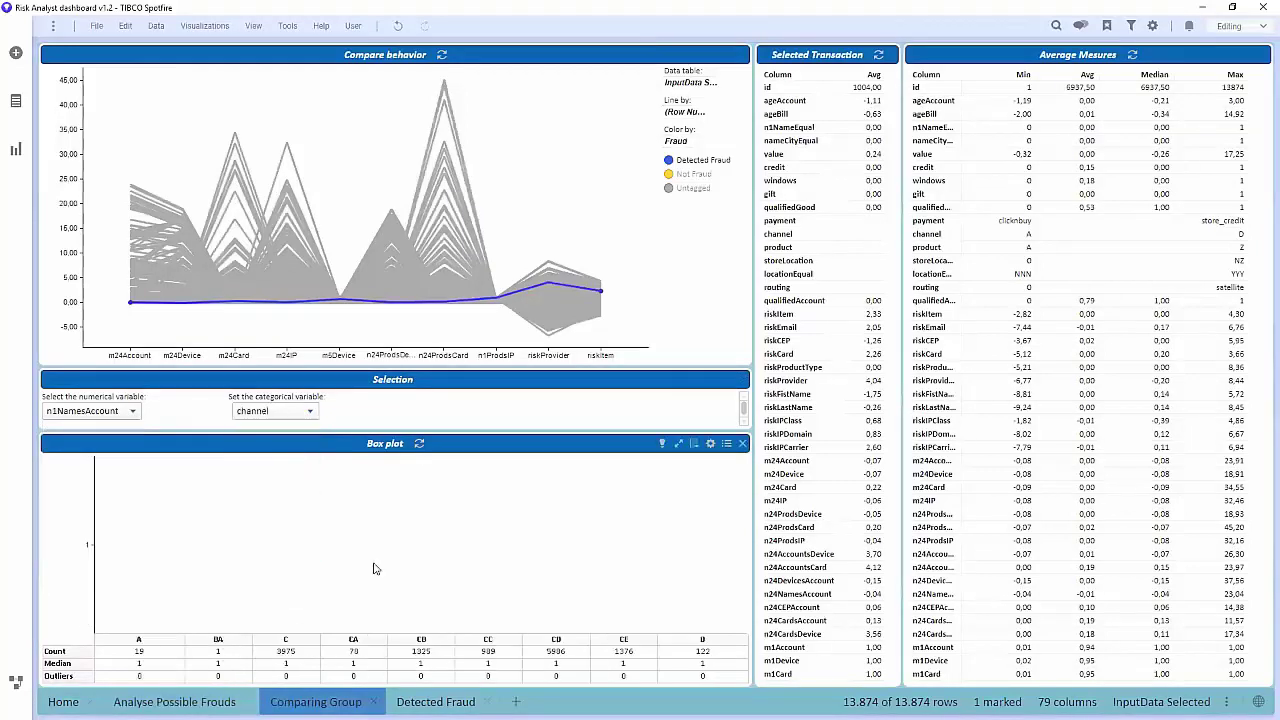
Compare m5Account in the box plot by channel, and set the categorical variable to payment
left_click(100, 414)
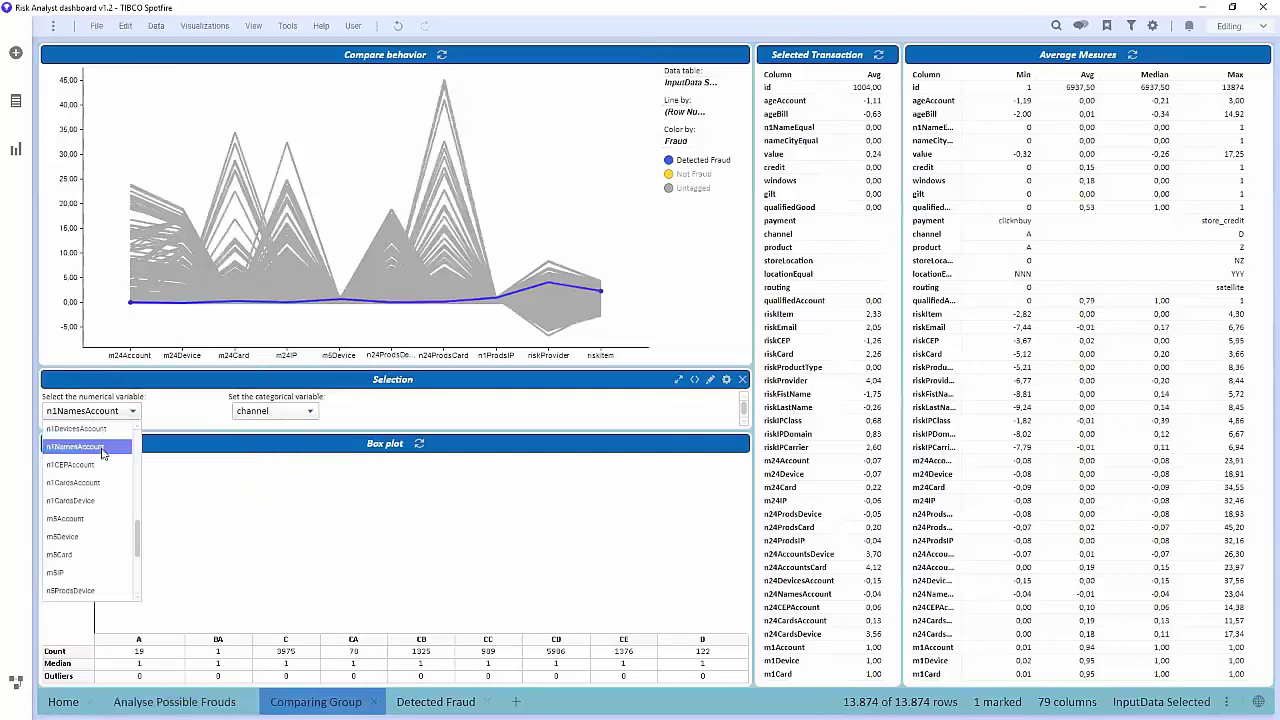
left_click(80, 519)
left_click(288, 412)
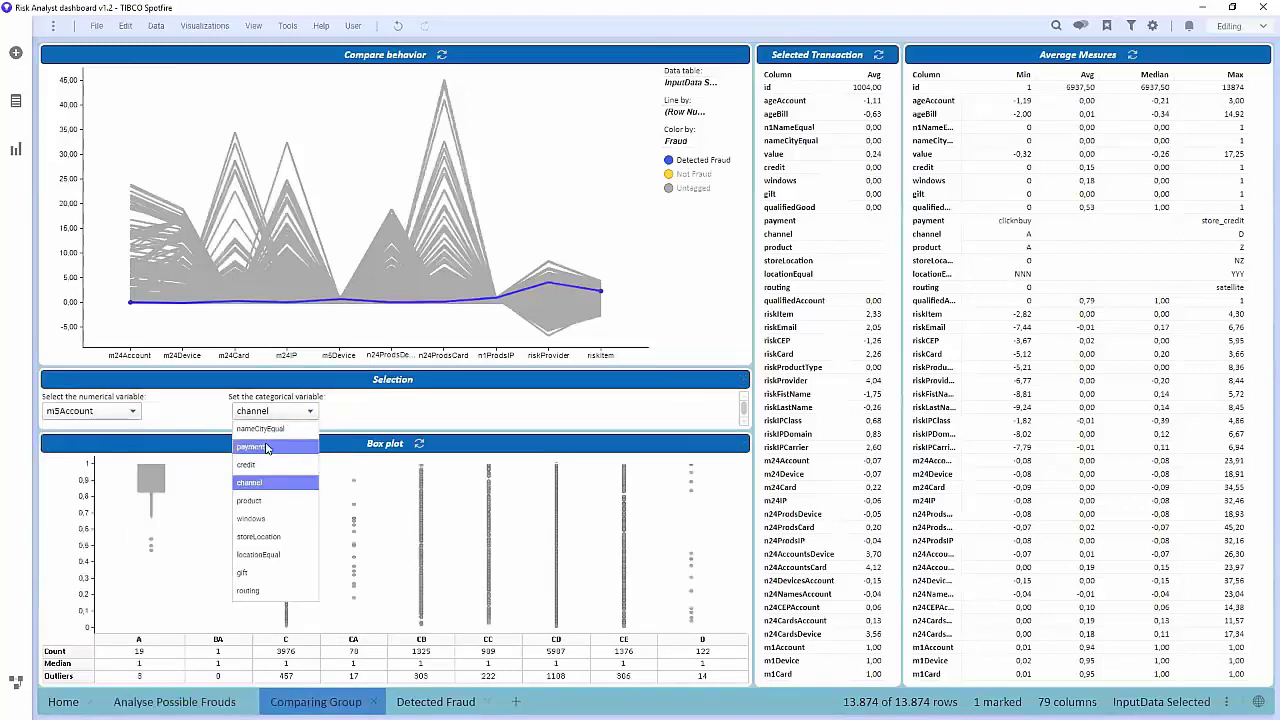
left_click(267, 448)
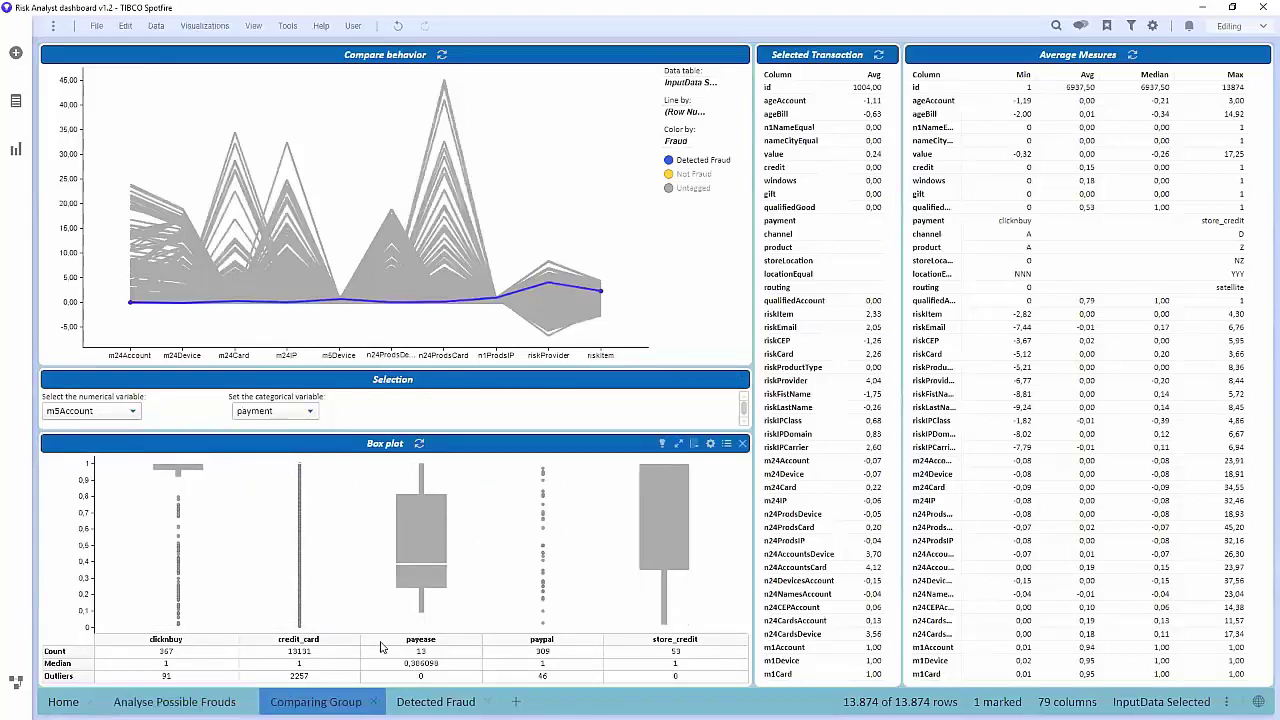
left_click(255, 416)
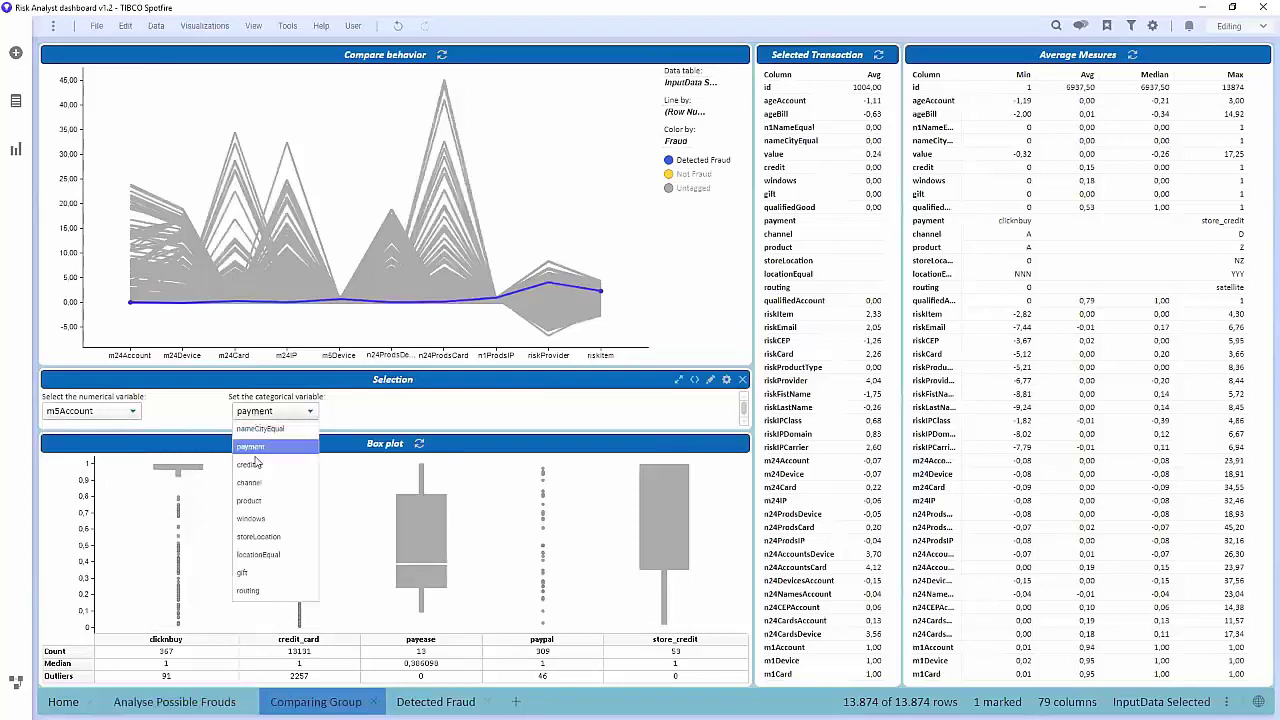
Try n5AccountsCard as the box plot's numerical variable and set it to n1ProdsDevice
left_click(115, 413)
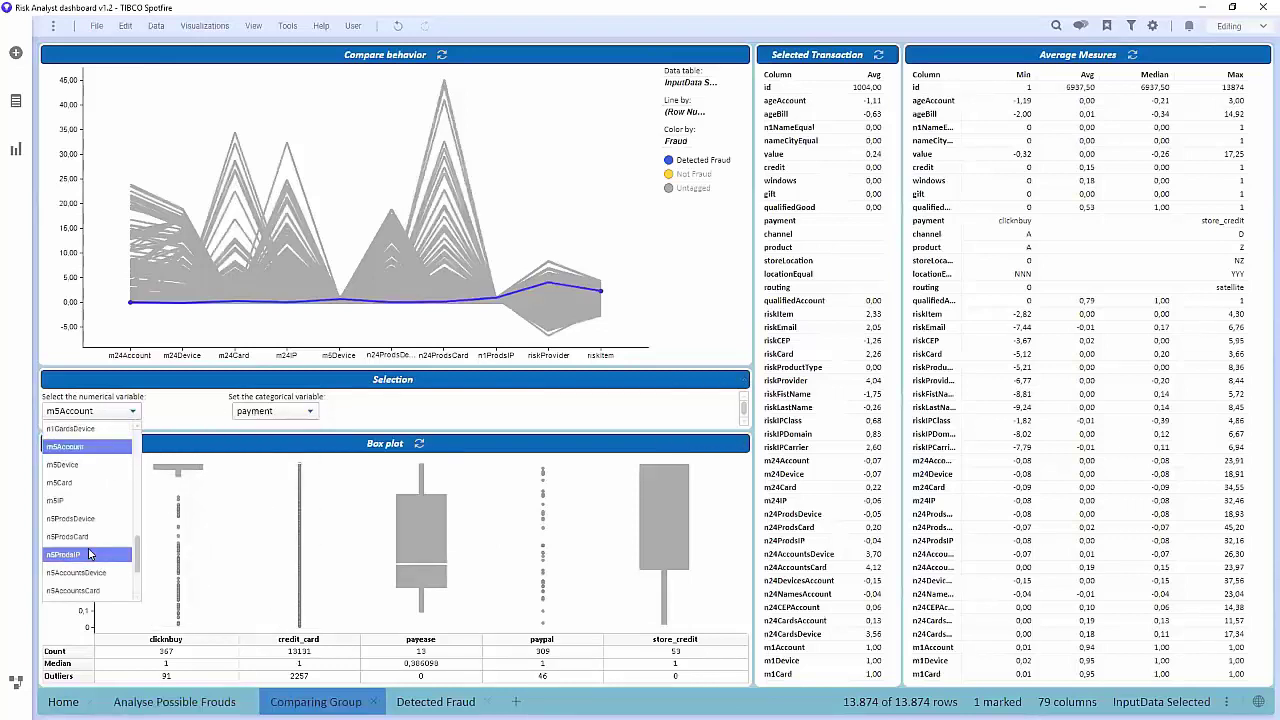
scroll(88, 540, "down", 3)
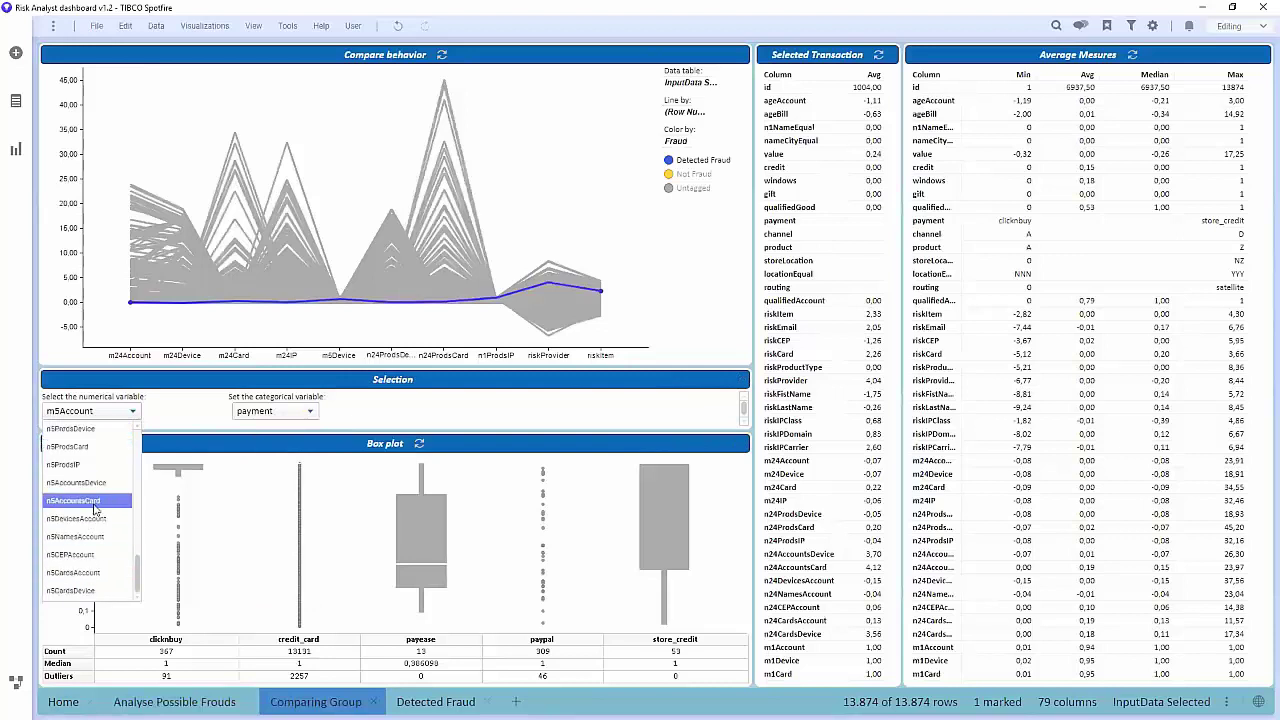
left_click(88, 502)
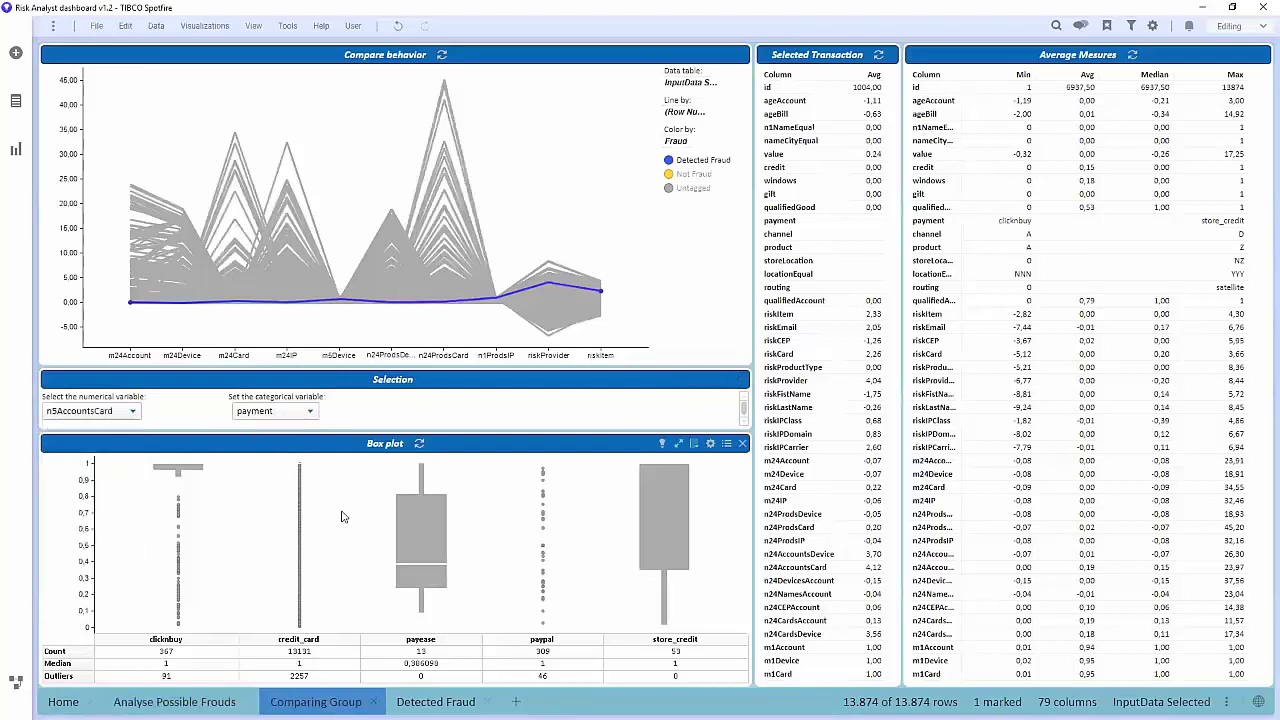
left_click(108, 412)
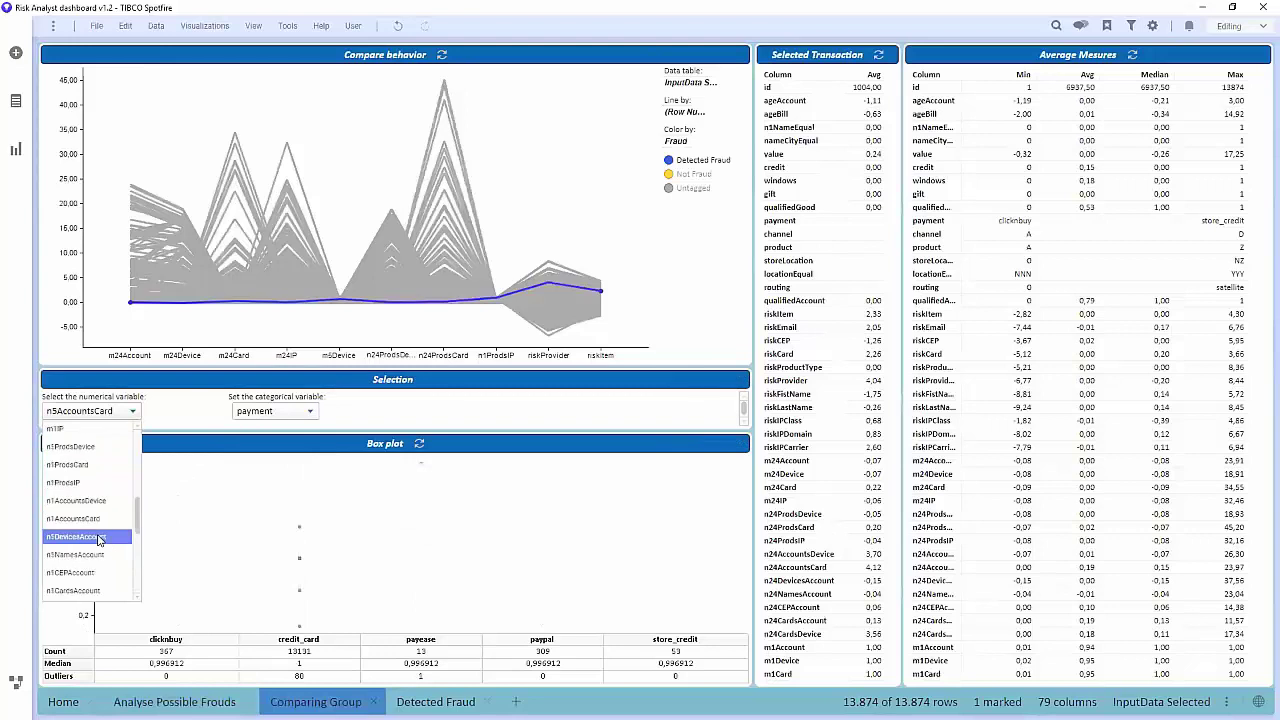
left_click(87, 448)
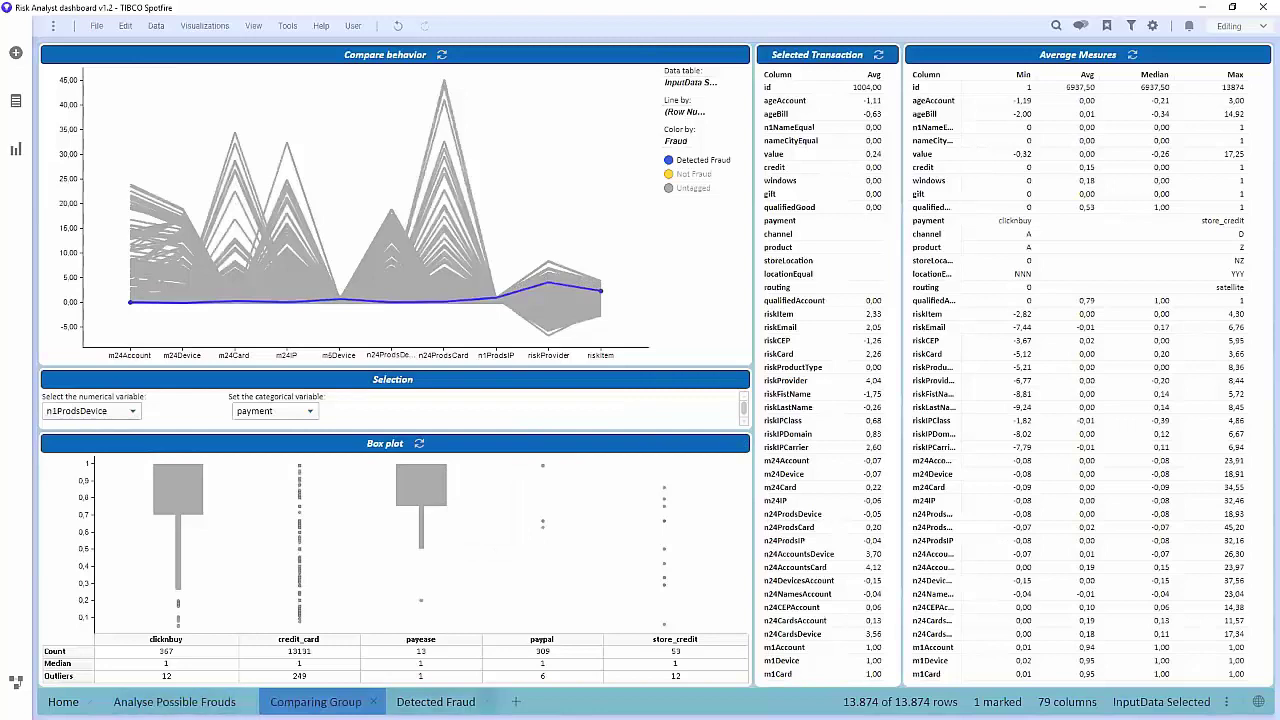
Review the transactions and KPI lines on the Detected Fraud page, and switch to the Administrator dashboard to inspect its server and database usage metrics
left_click(435, 701)
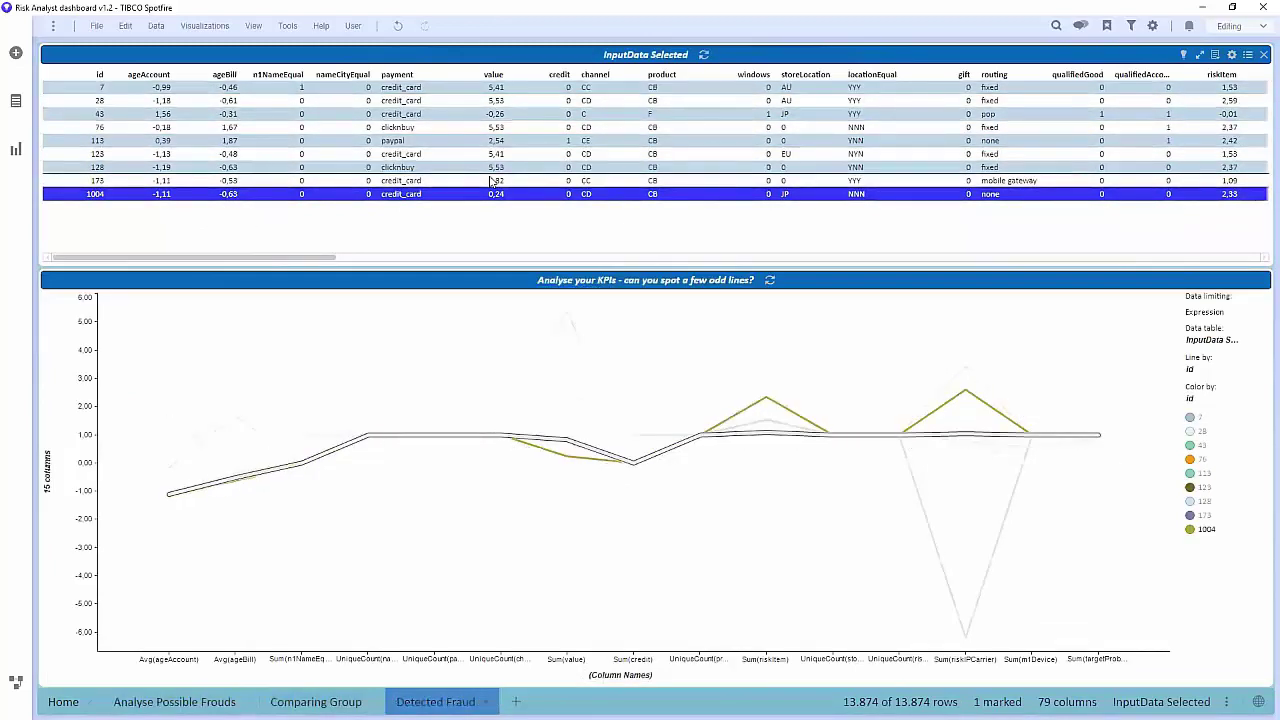
left_click(1122, 624)
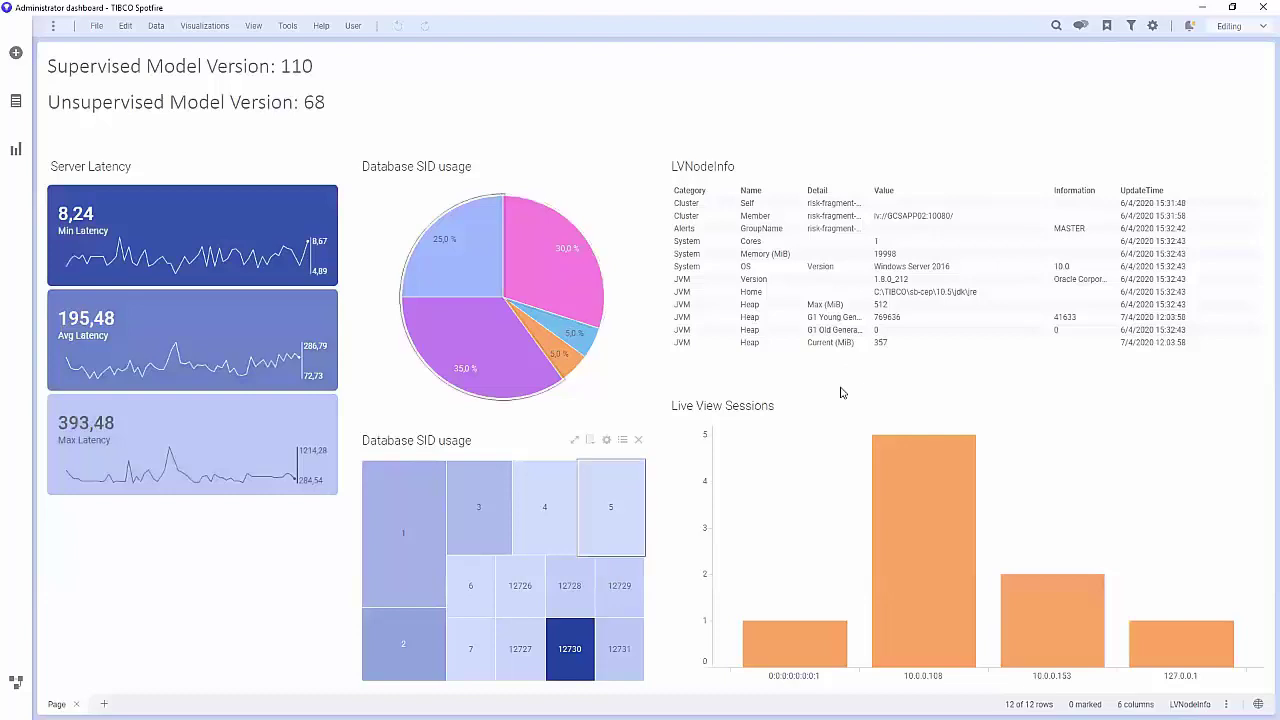
mouse_move(471, 534)
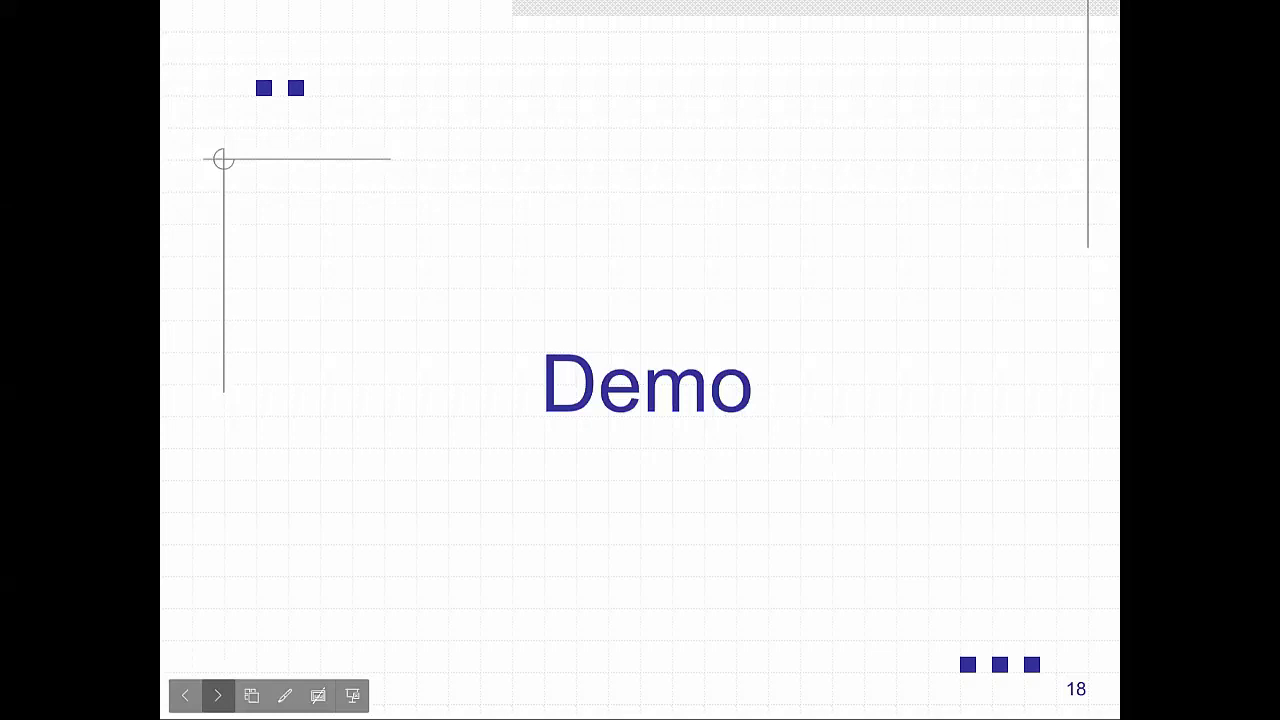
left_click(218, 695)
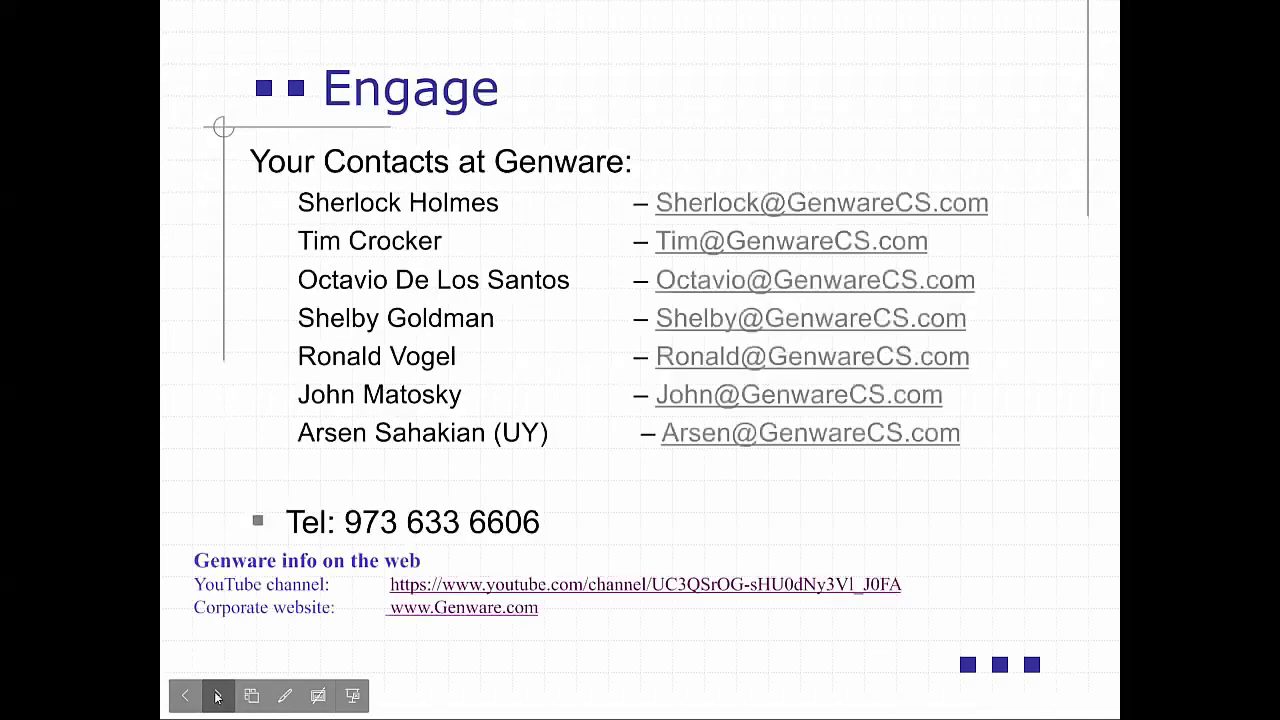